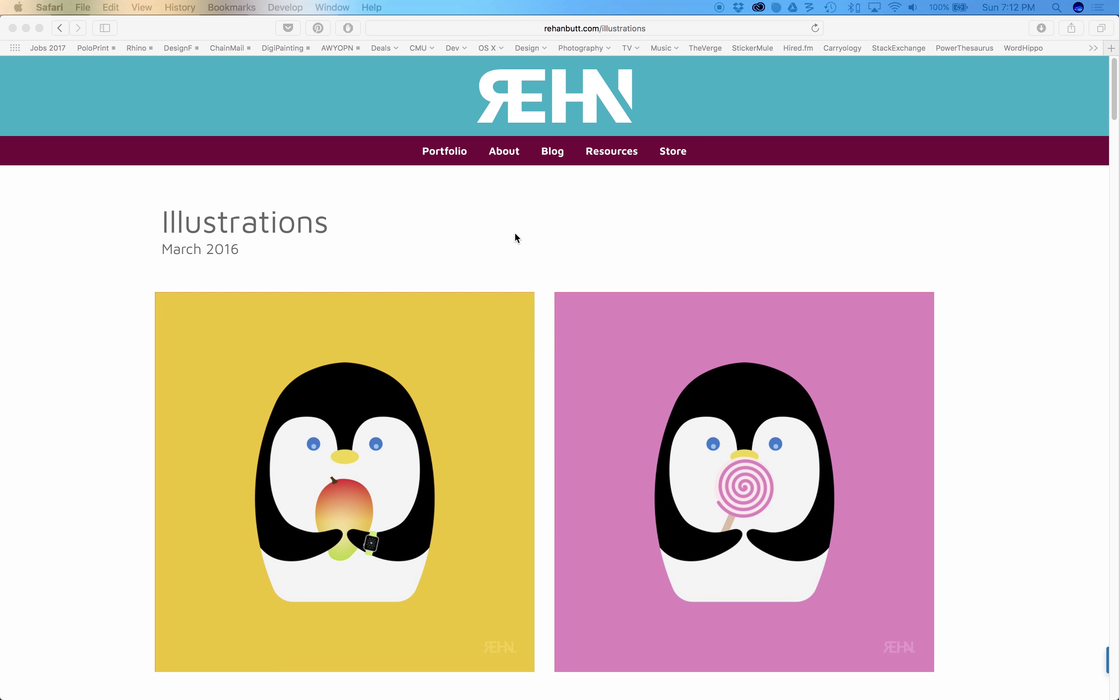
- Activate the Safari window showing the rehanbutt.com Illustrations page from March 2016
click(515, 232)
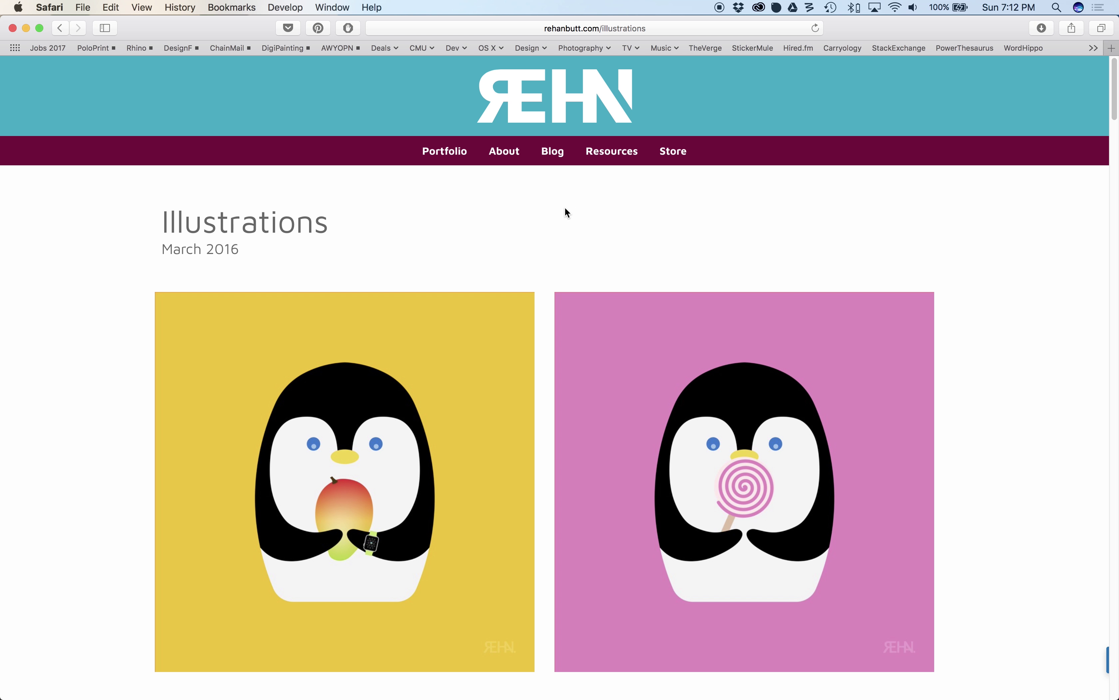
scroll(566, 209, down, 4)
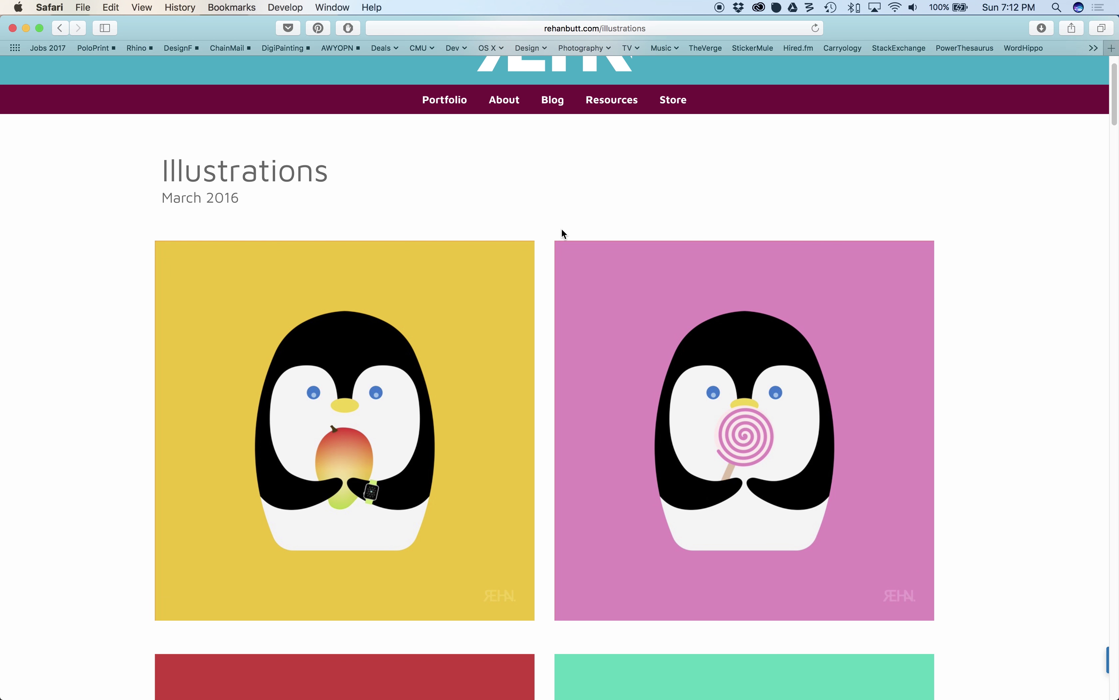
scroll(562, 229, down, 3)
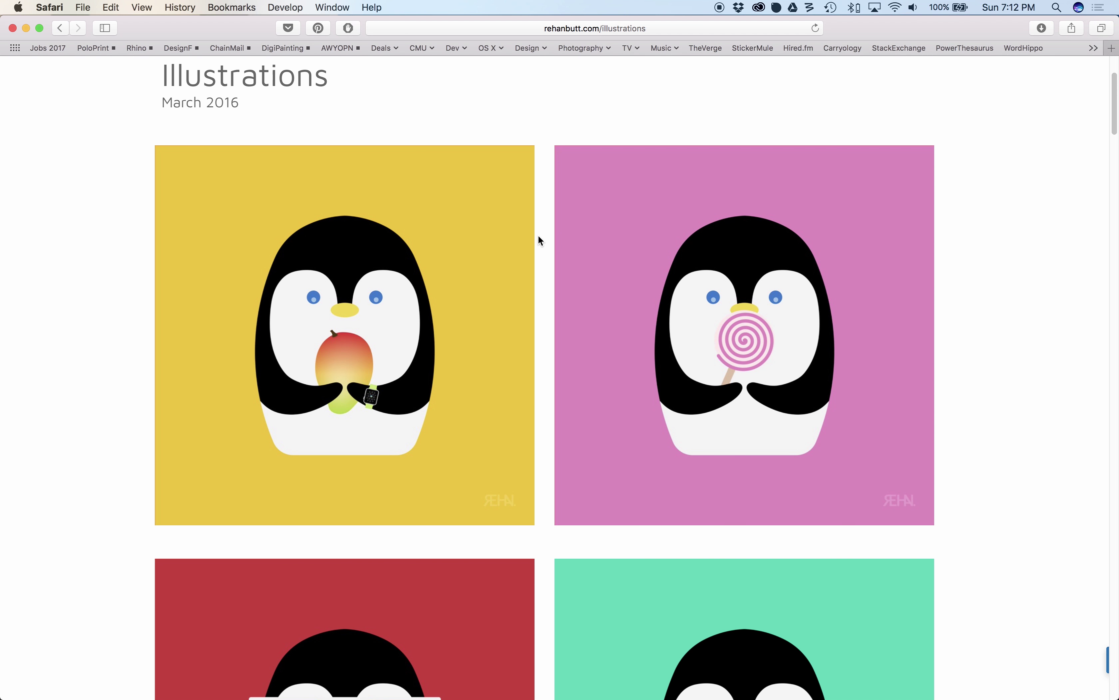
scroll(536, 245, down, 2)
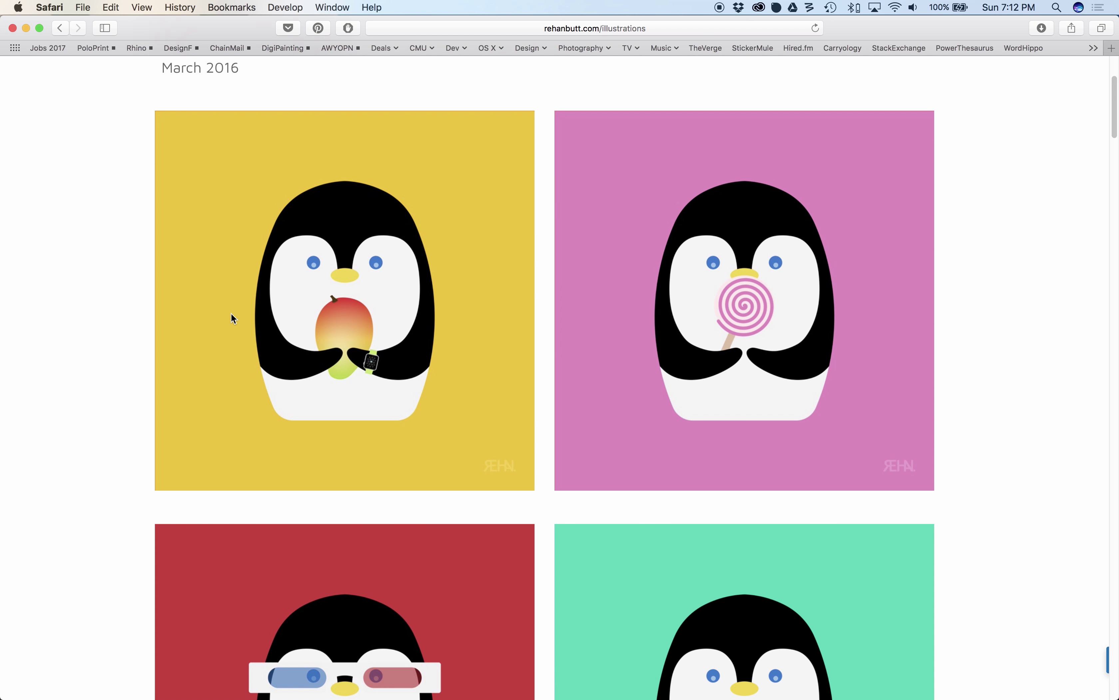
scroll(630, 295, down, 20)
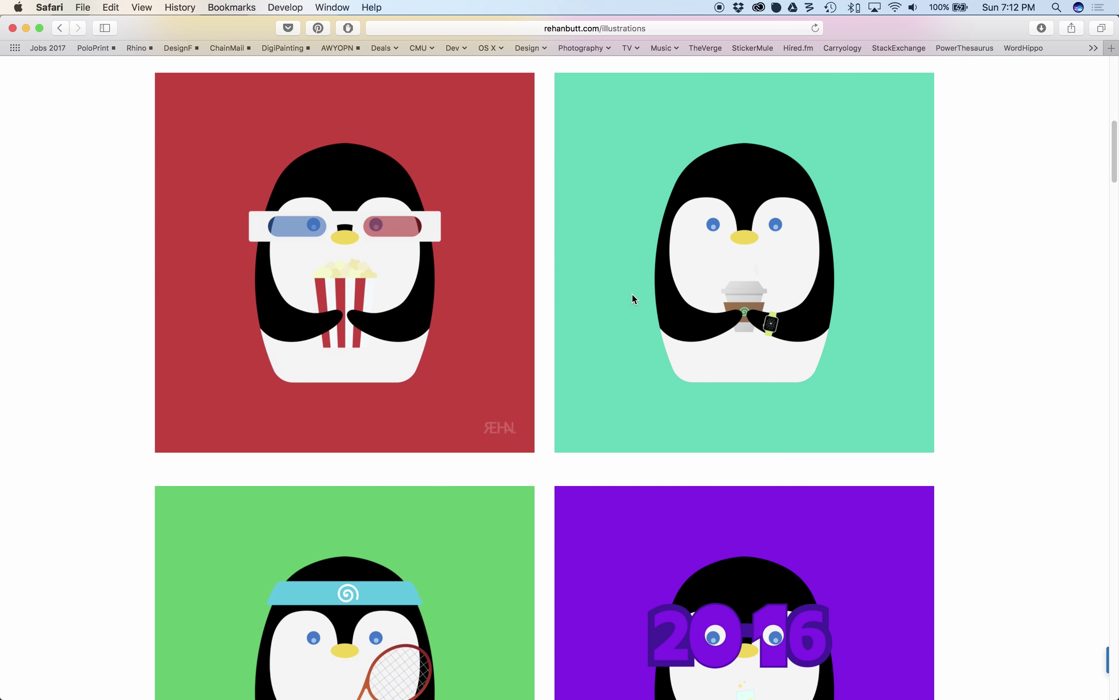
scroll(628, 294, down, 20)
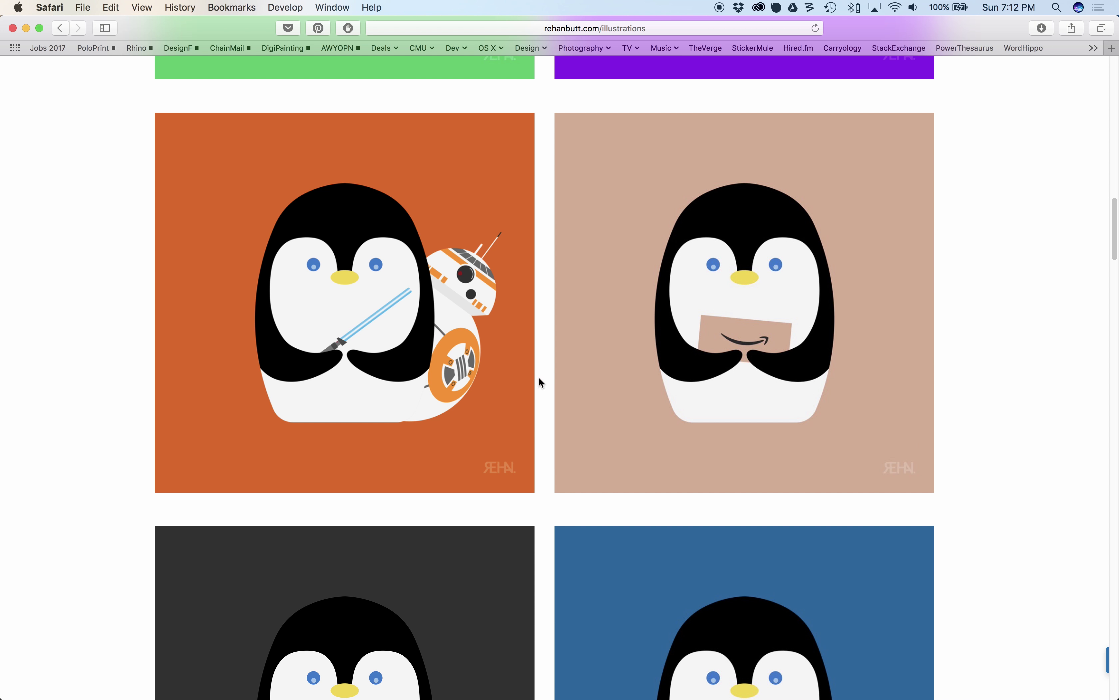
scroll(563, 373, down, 20)
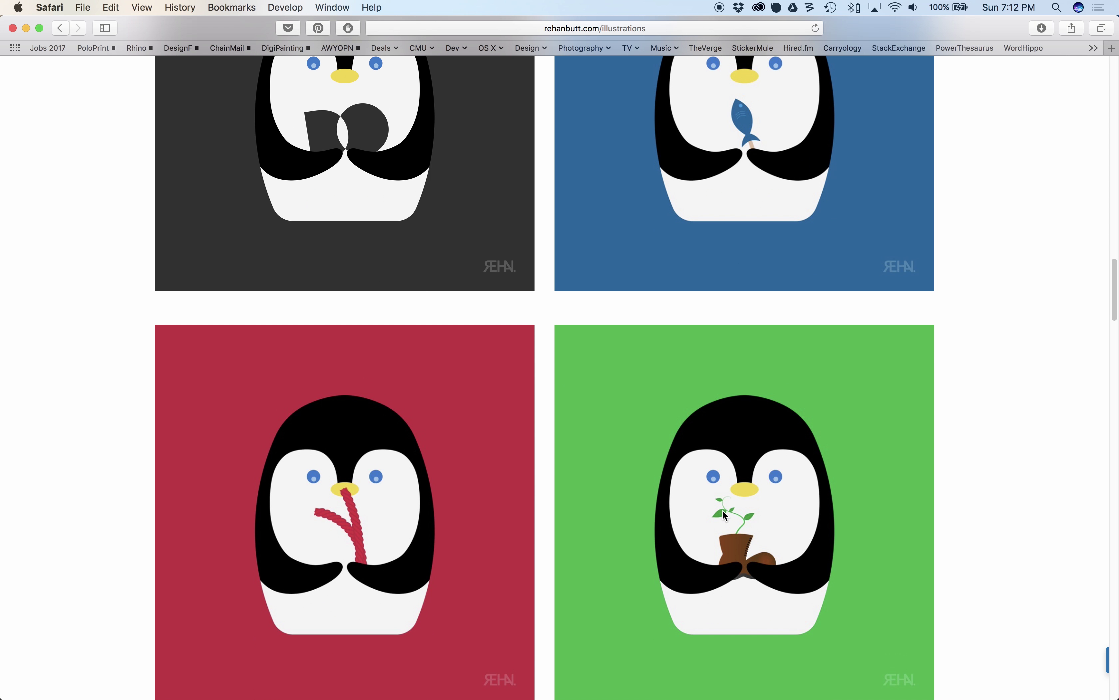
scroll(724, 511, down, 8)
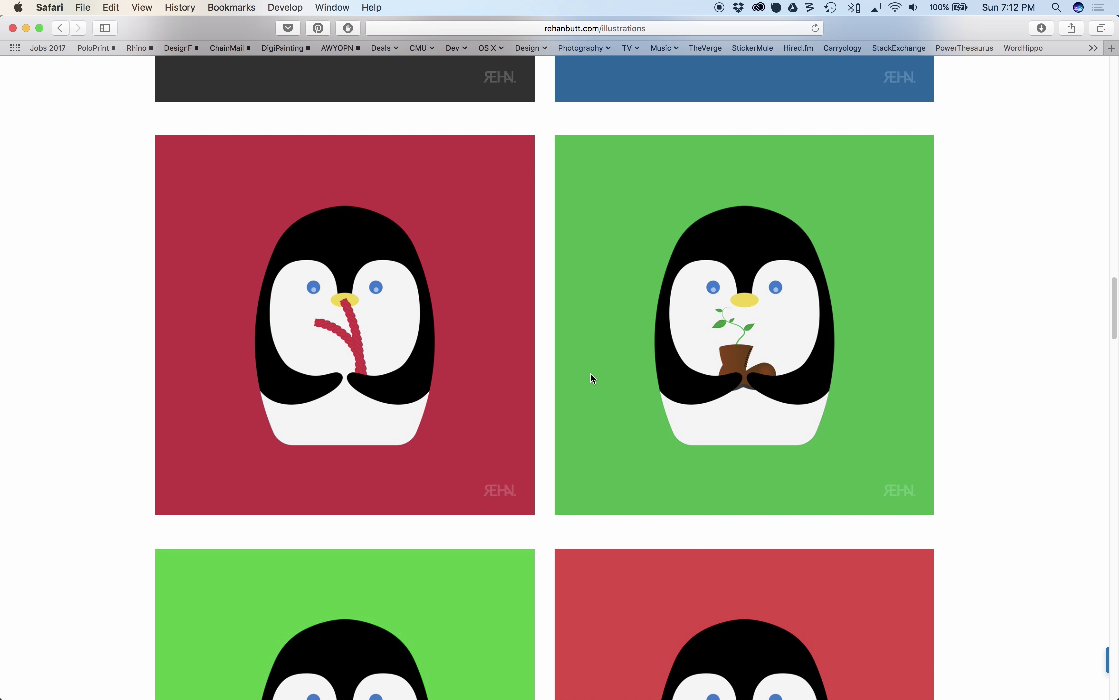
scroll(601, 366, down, 20)
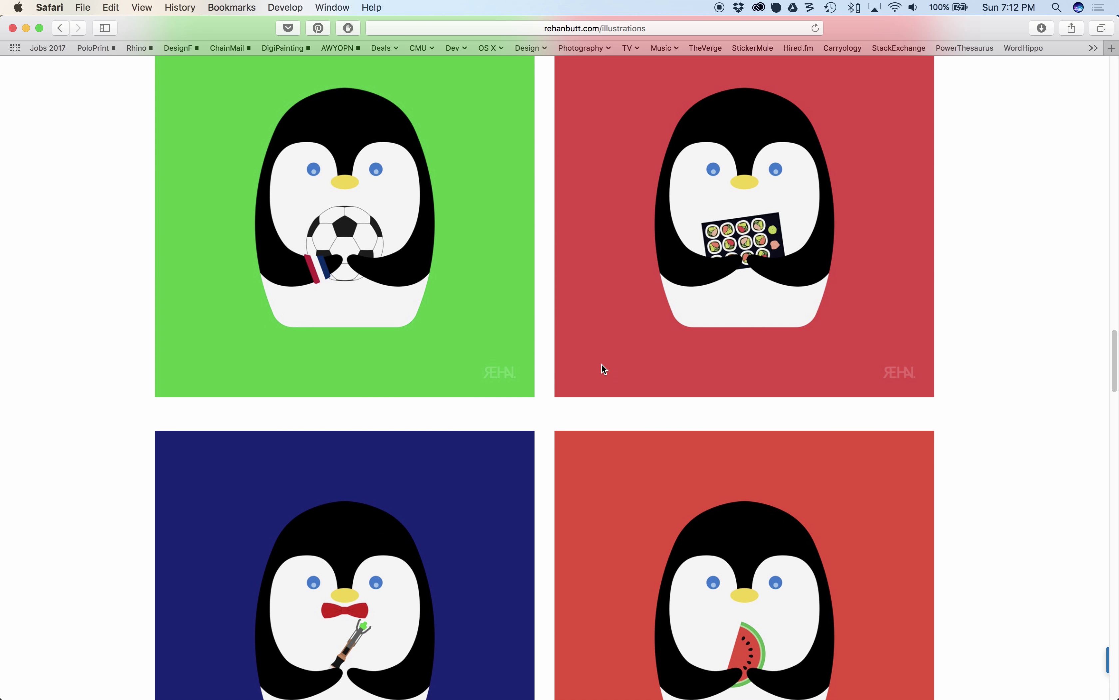
scroll(601, 363, down, 20)
scroll(602, 362, down, 16)
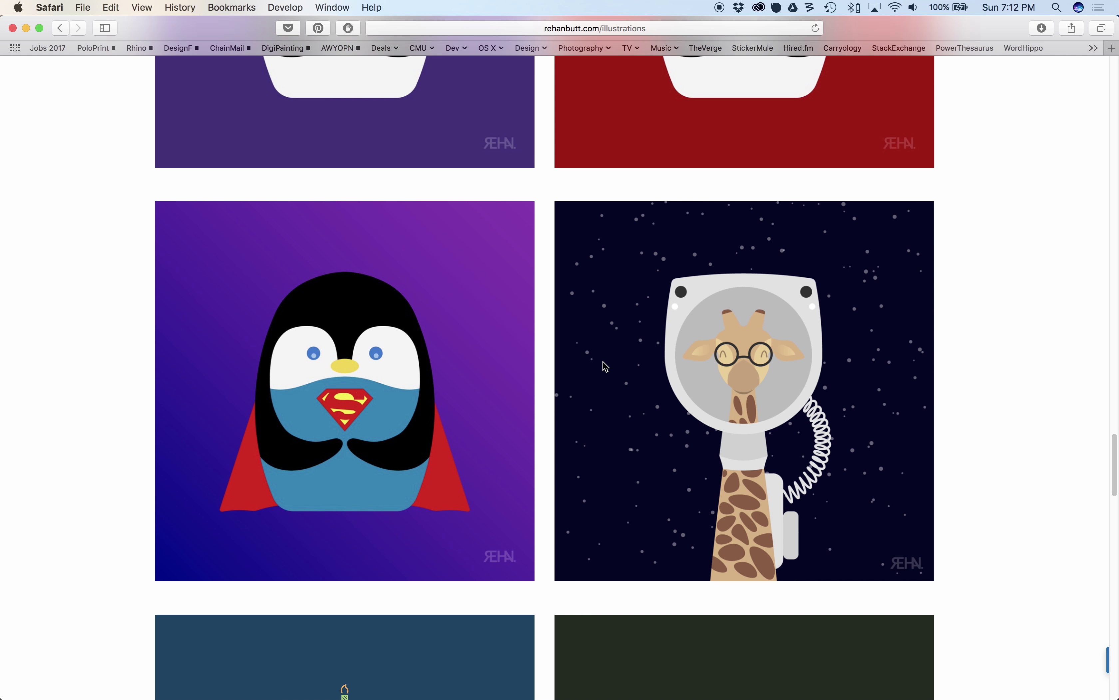
scroll(626, 345, down, 1)
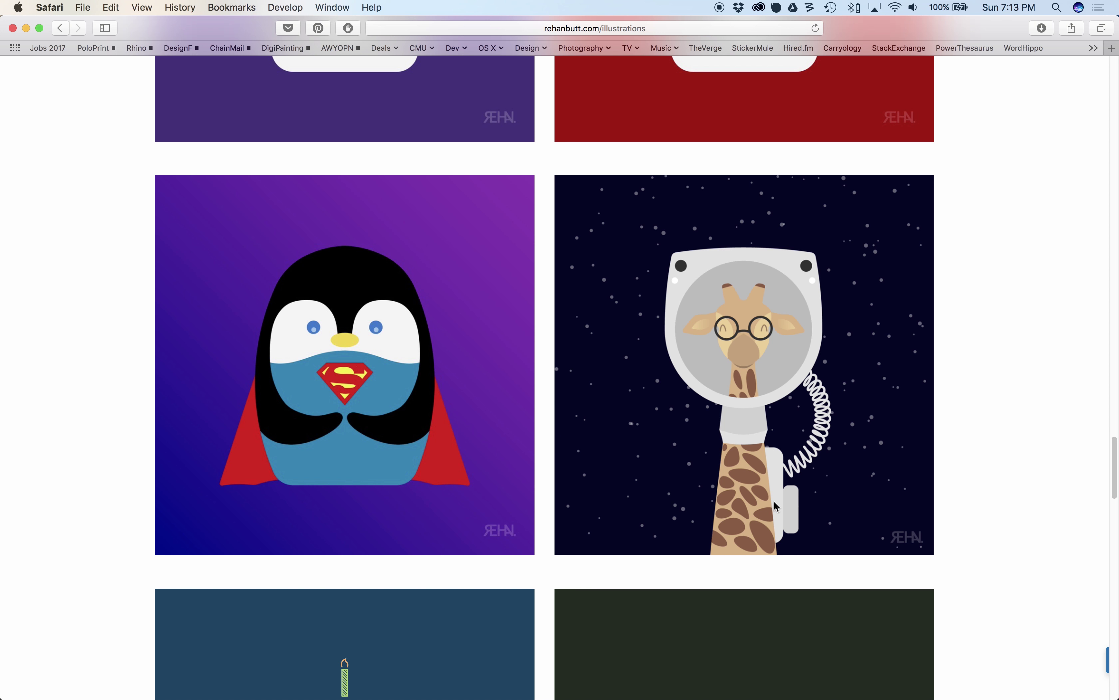
scroll(786, 456, down, 8)
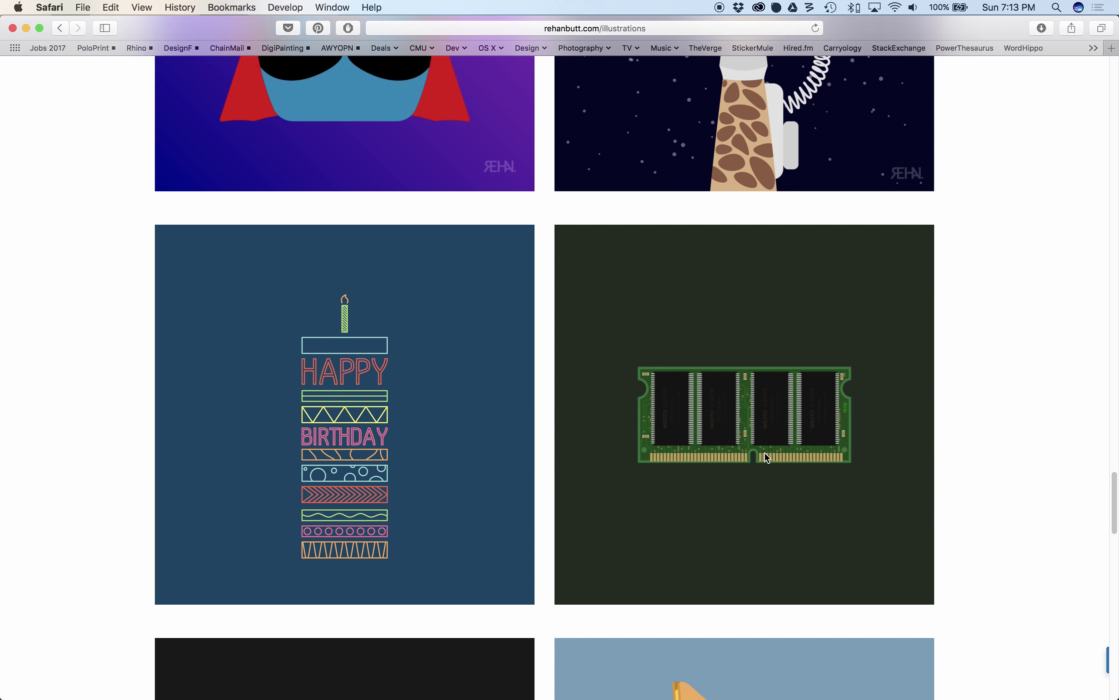
scroll(765, 453, down, 16)
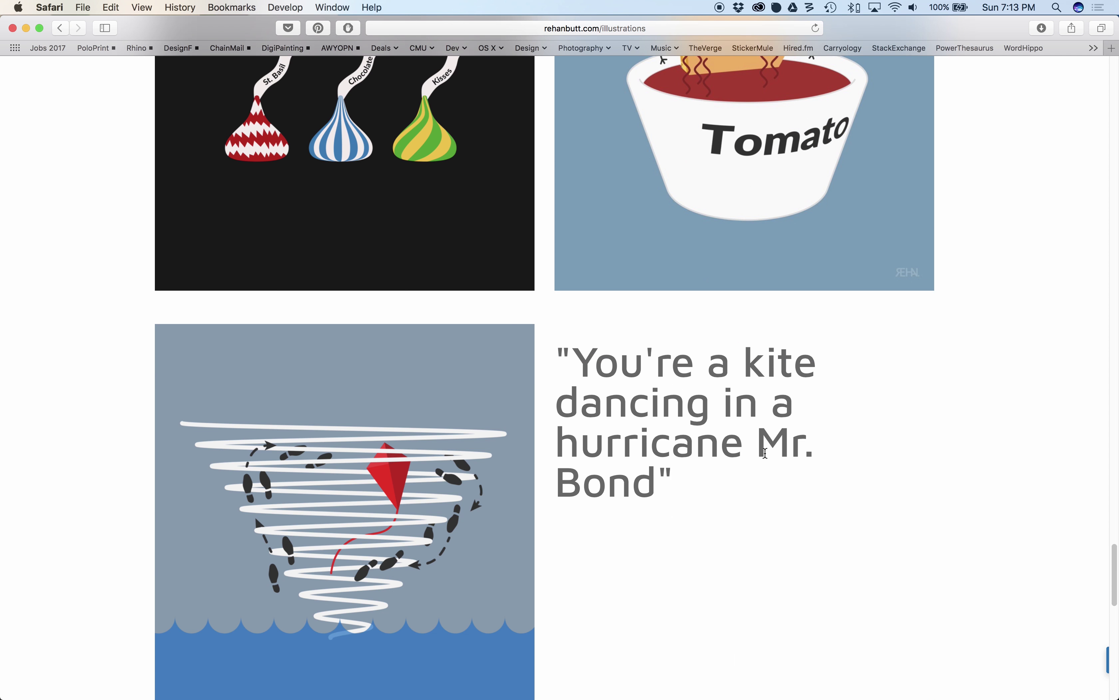
scroll(764, 452, up, 20)
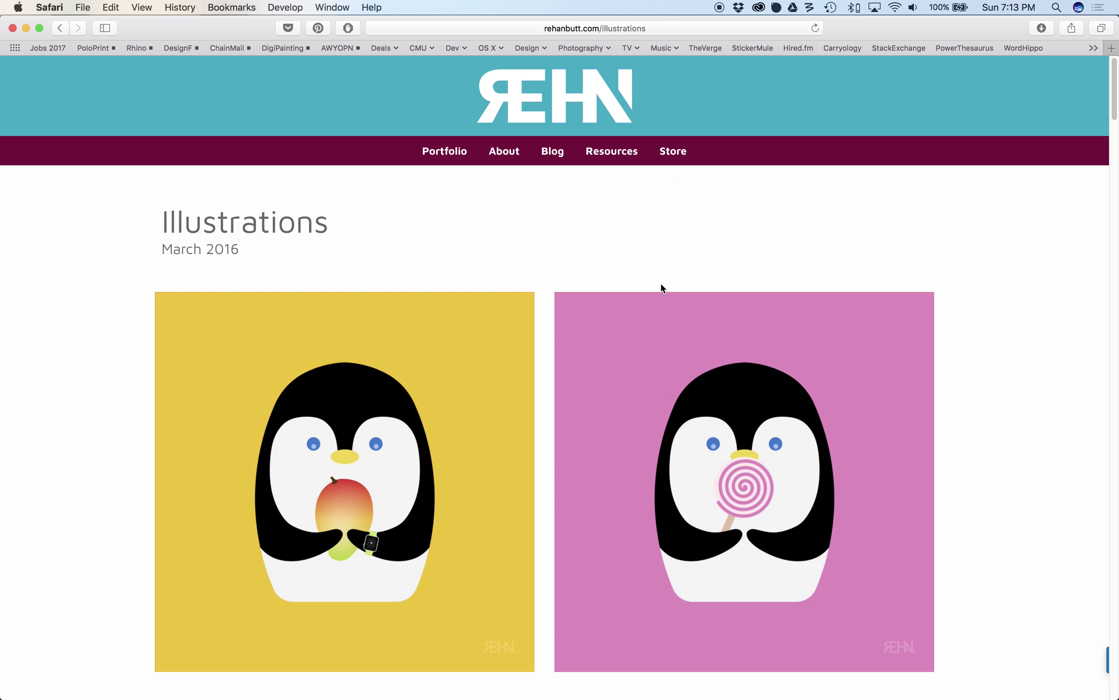
- Bring up the BB-8 StarWars model and orbit, zoom and pan so the whole droid and wheels show
key(super+Tab)
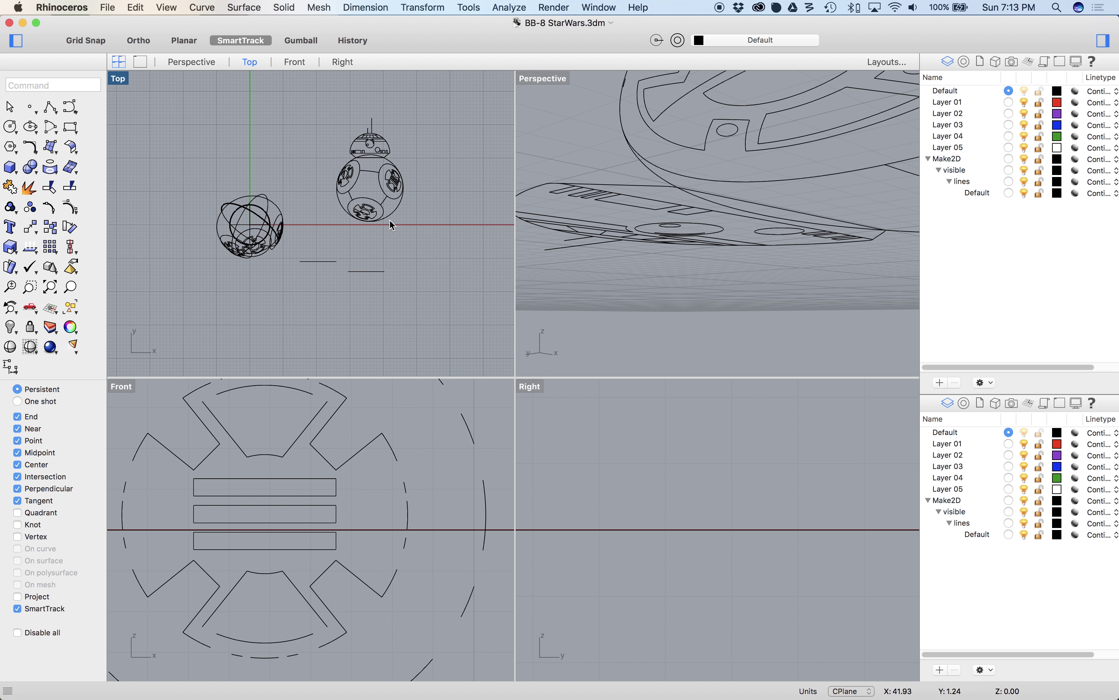
scroll(482, 318, down, 2)
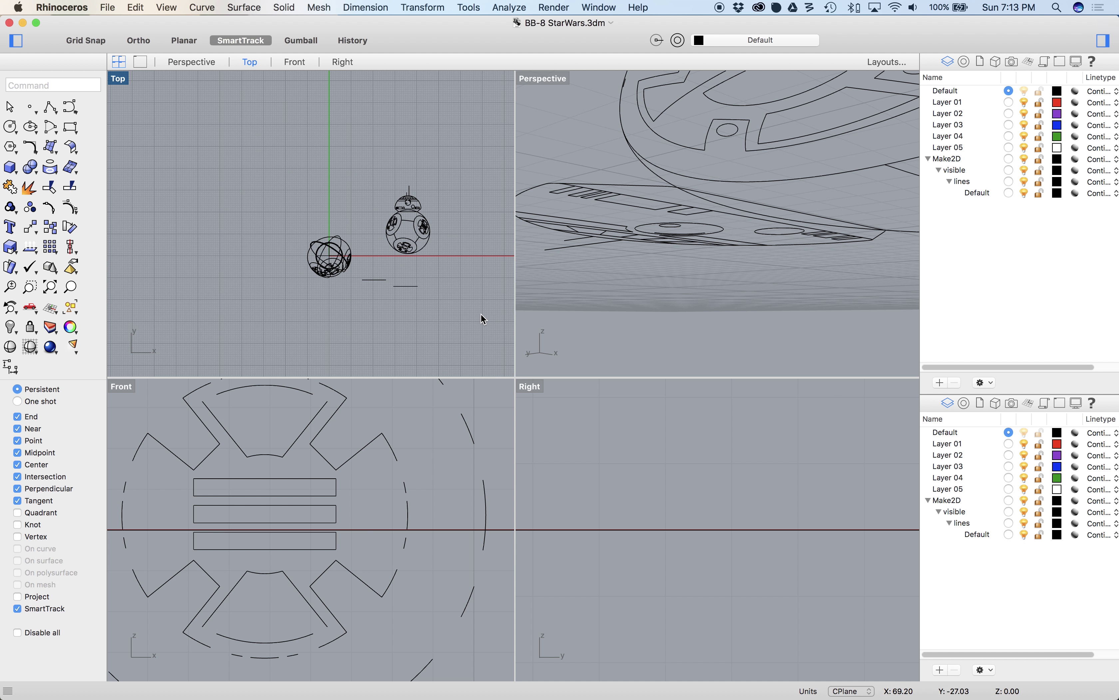
scroll(484, 321, up, 2)
scroll(767, 267, down, 6)
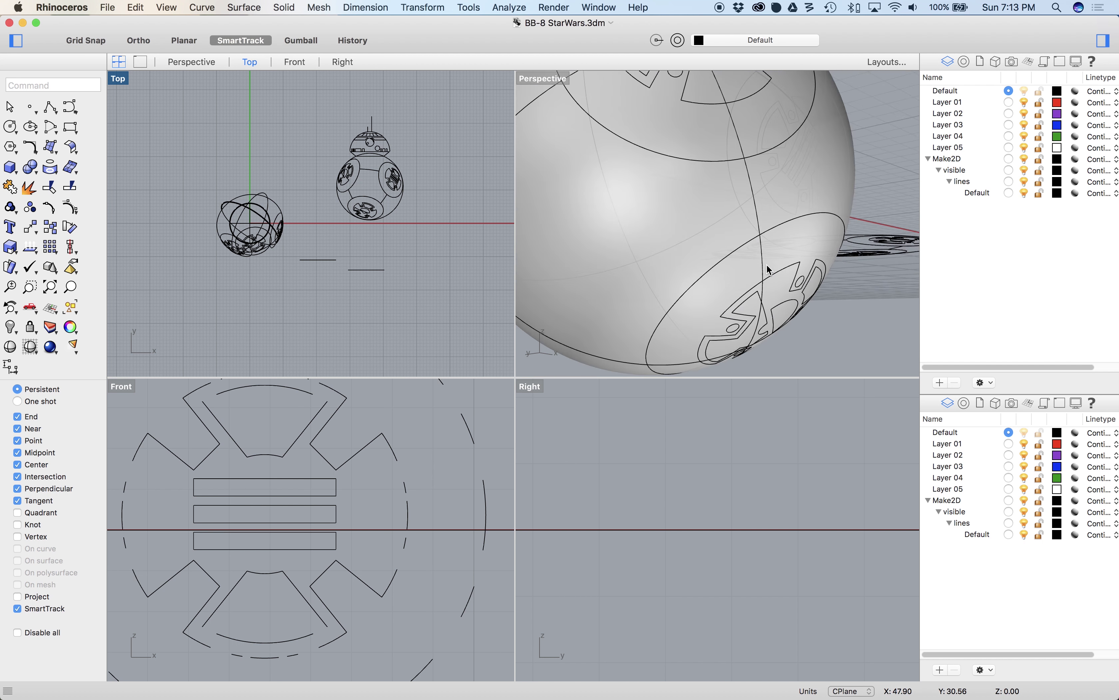
scroll(771, 271, down, 2)
right_drag(829, 302, 759, 305)
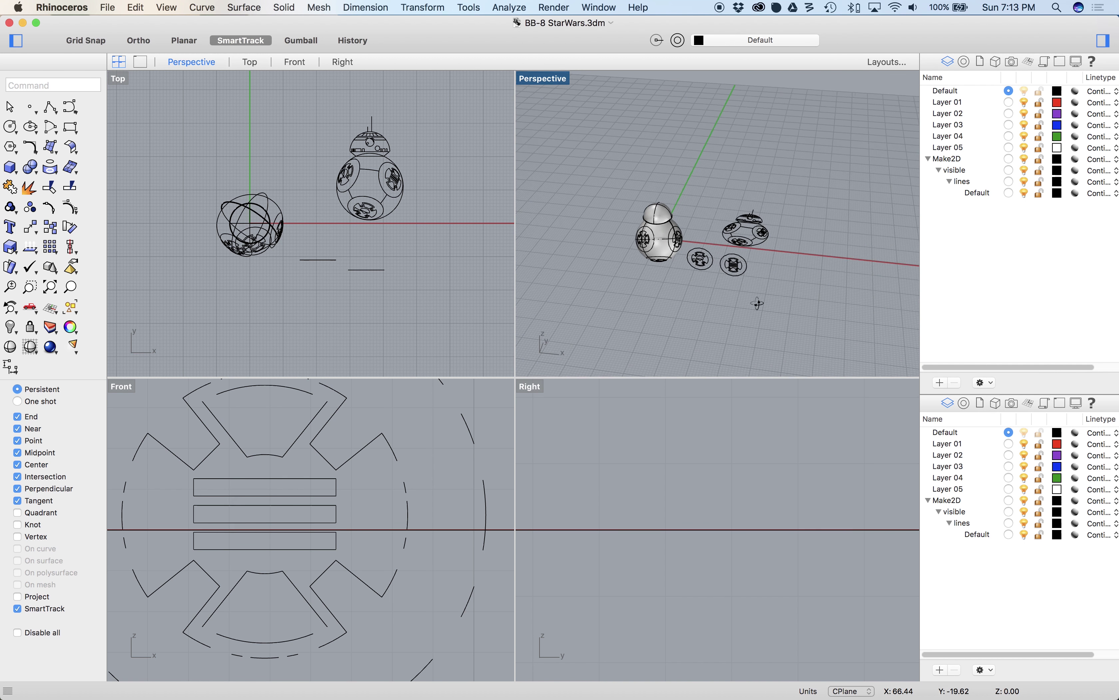
scroll(706, 263, up, 6)
scroll(705, 258, down, 2)
shift+right_drag(685, 287, 698, 266)
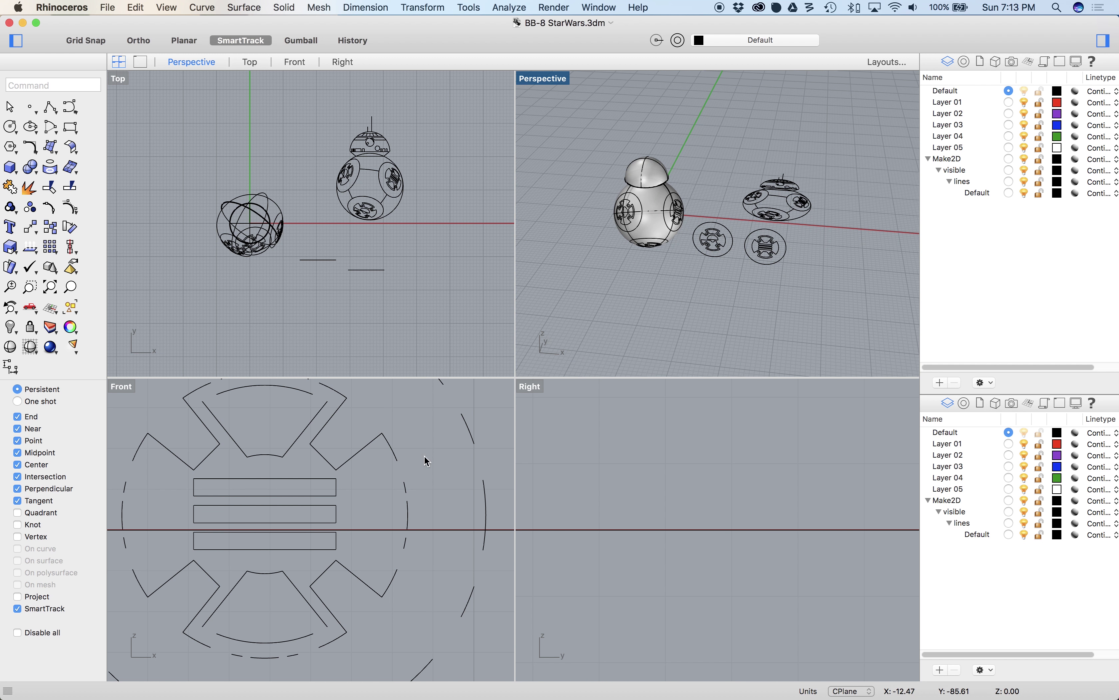
scroll(413, 461, down, 8)
scroll(417, 466, down, 3)
right_drag(373, 520, 392, 550)
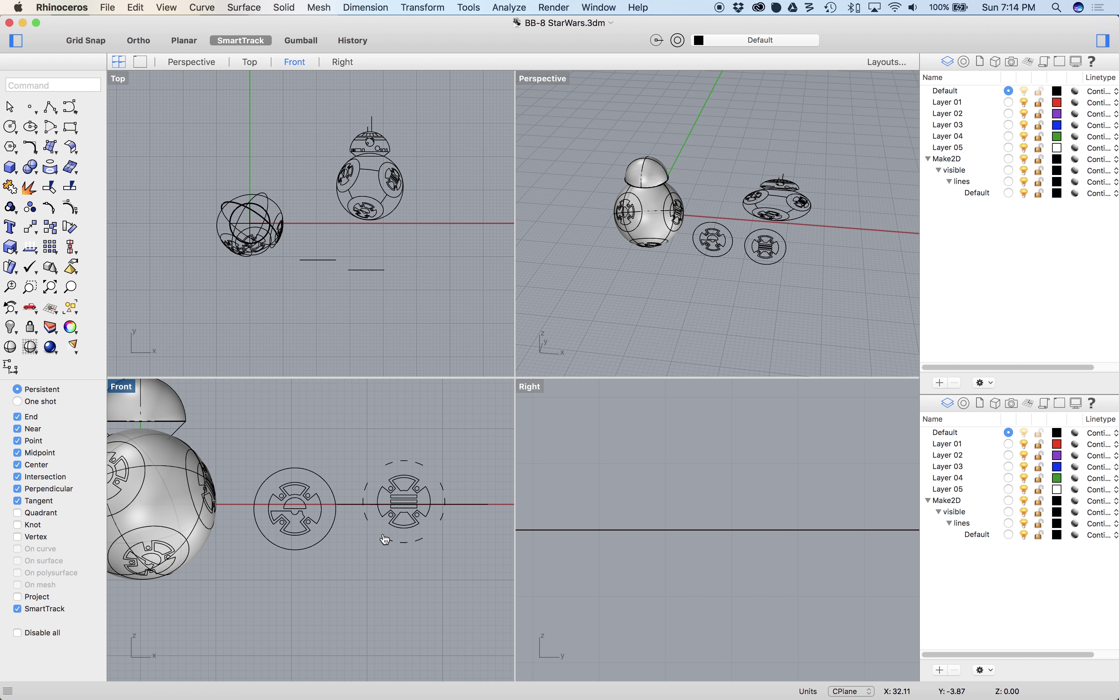
- Check the bb8.png reference, recentre the droid in Front view, and begin the Spiral command
key(super+Tab)
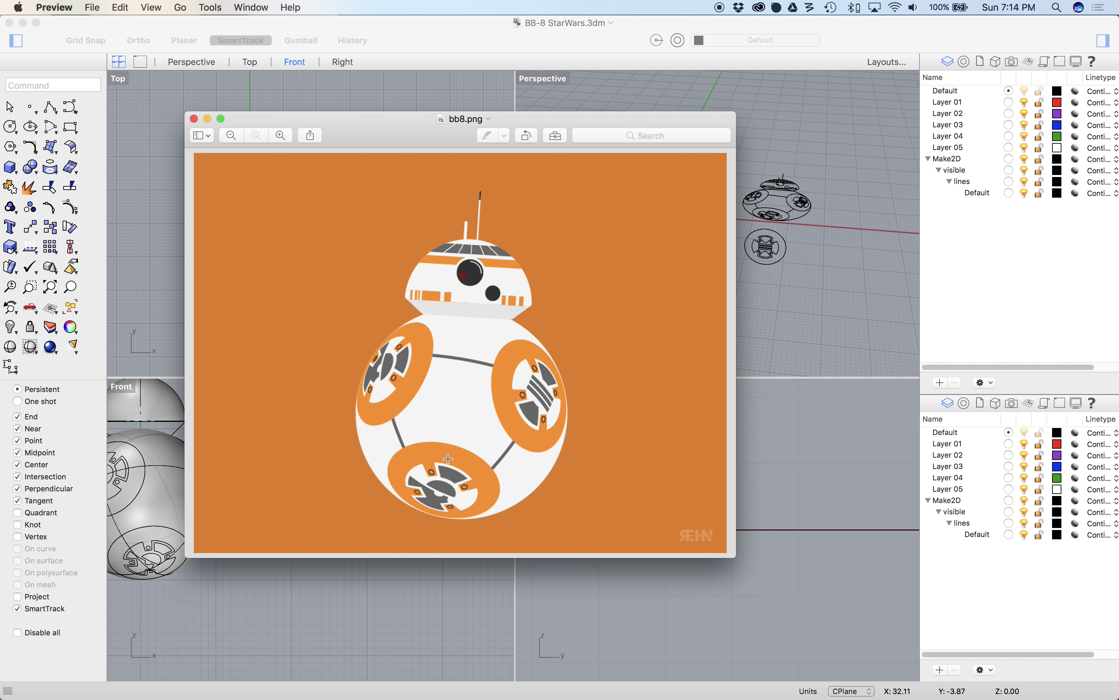
click(396, 606)
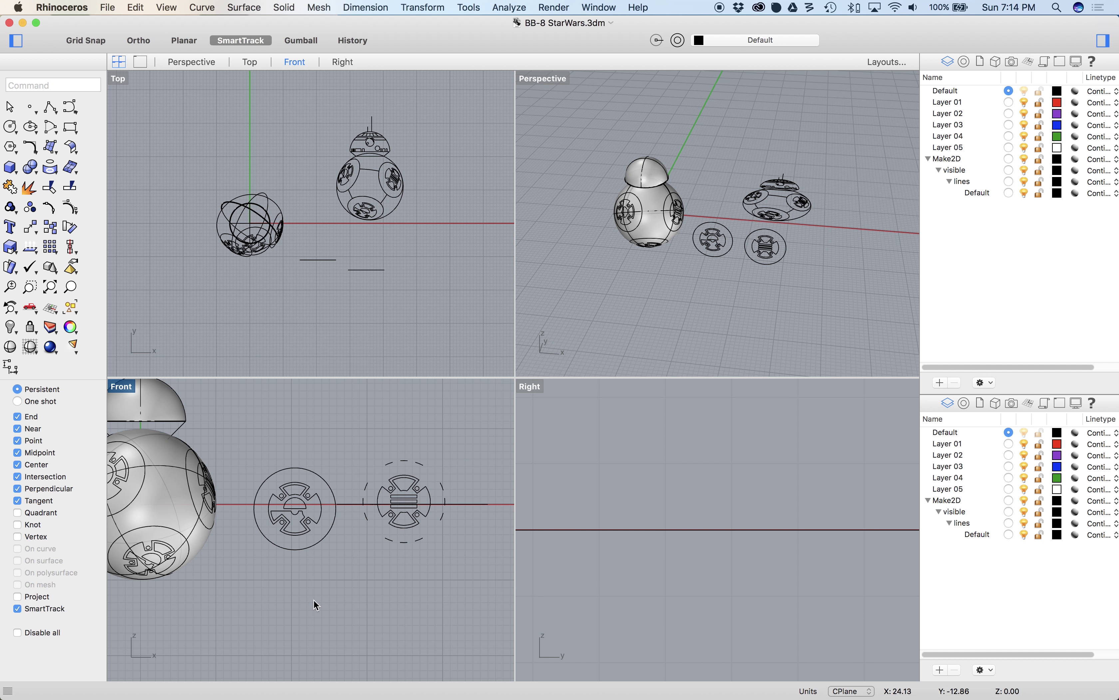
right_drag(298, 591, 433, 607)
right_drag(374, 578, 392, 582)
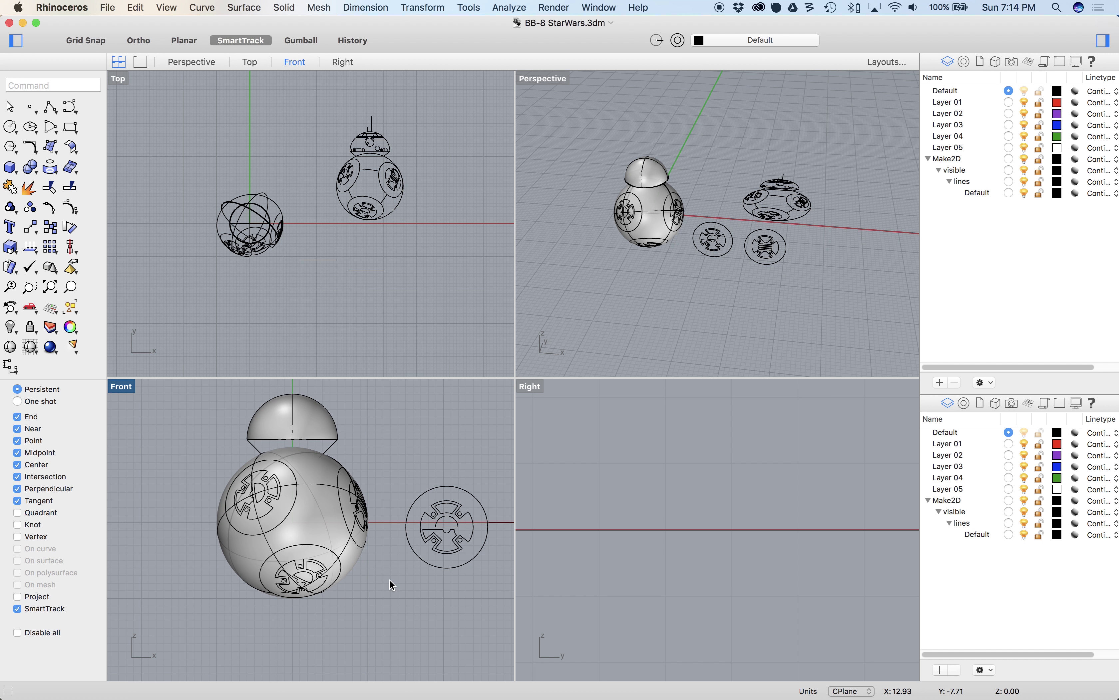
text(Sp)
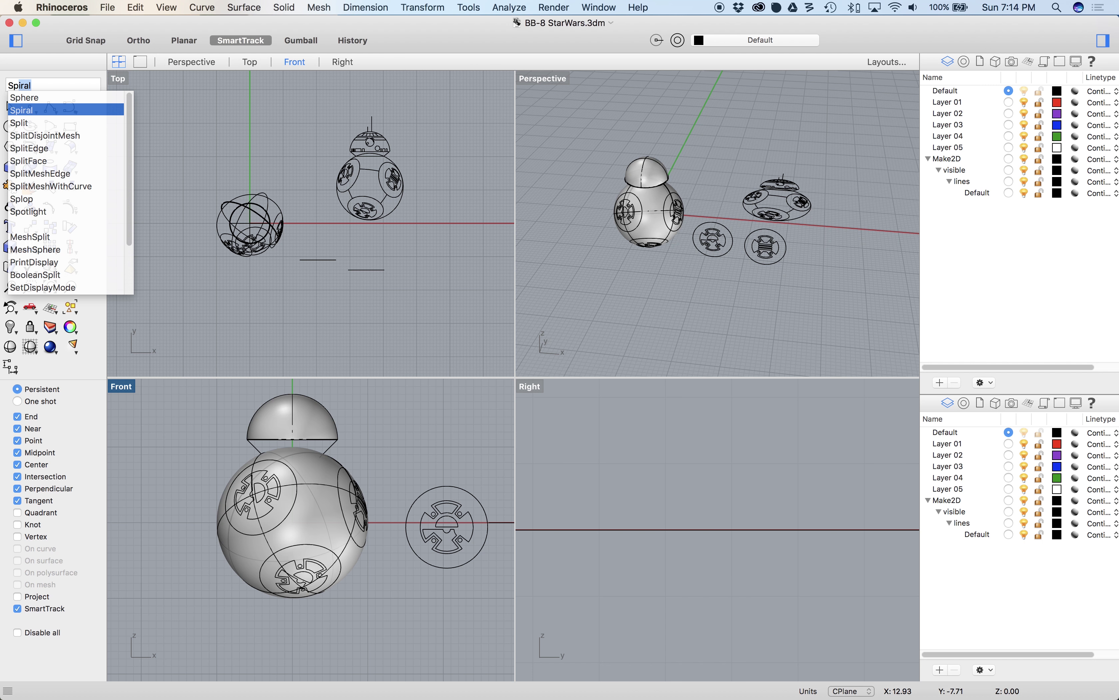
key(Up)
key(Return)
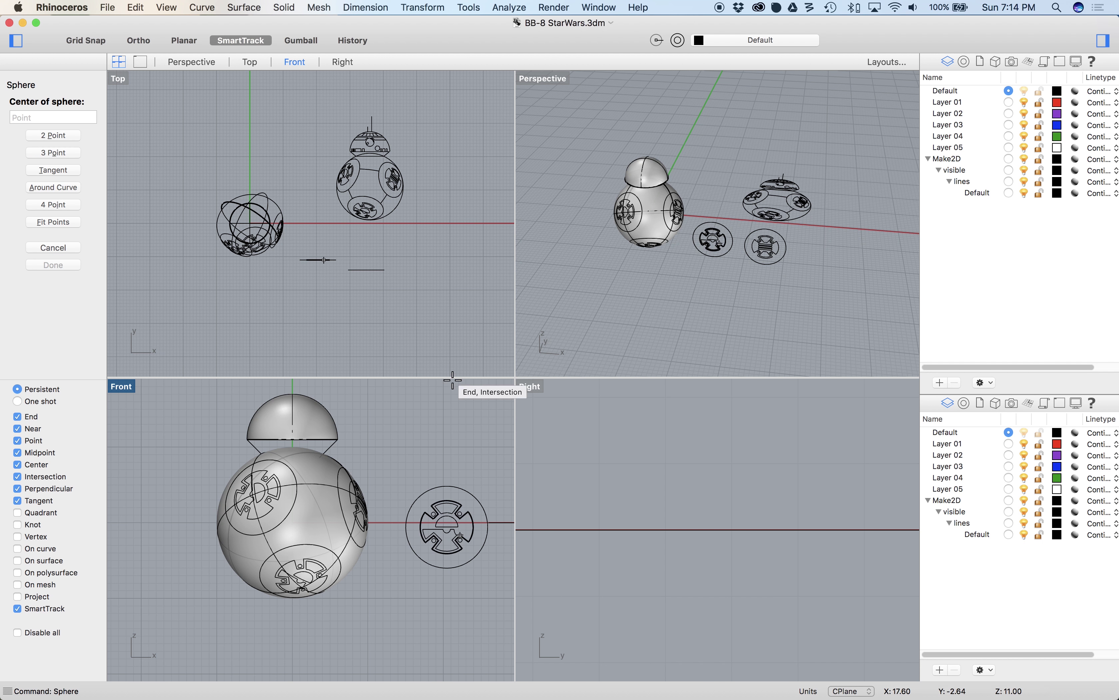
click(457, 252)
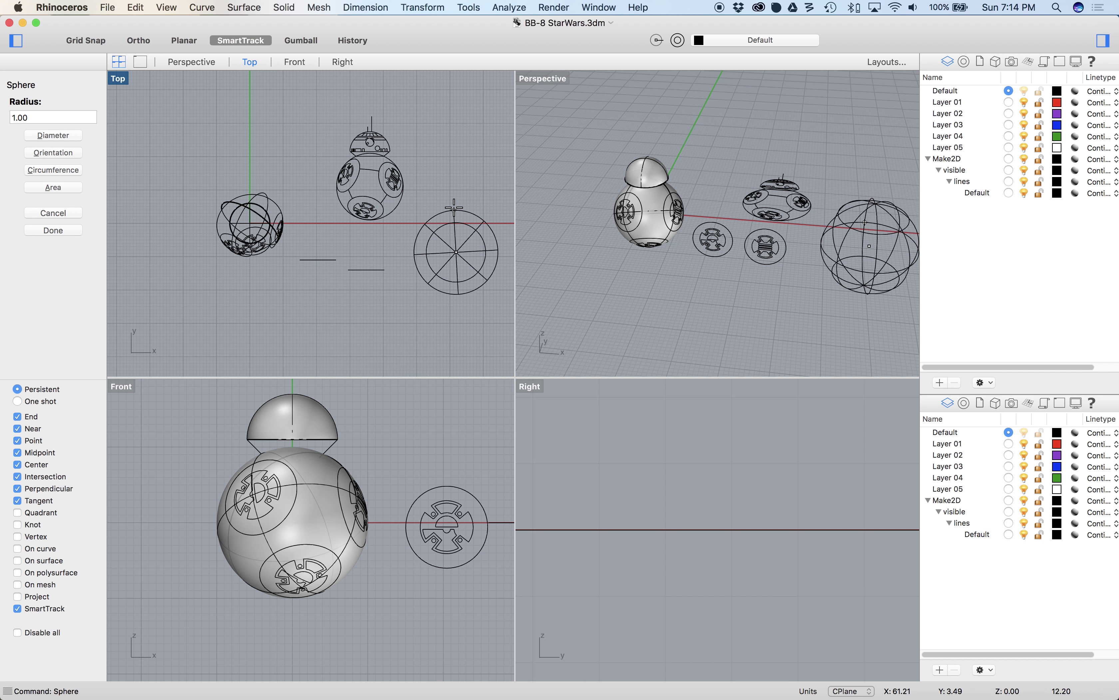
click(459, 202)
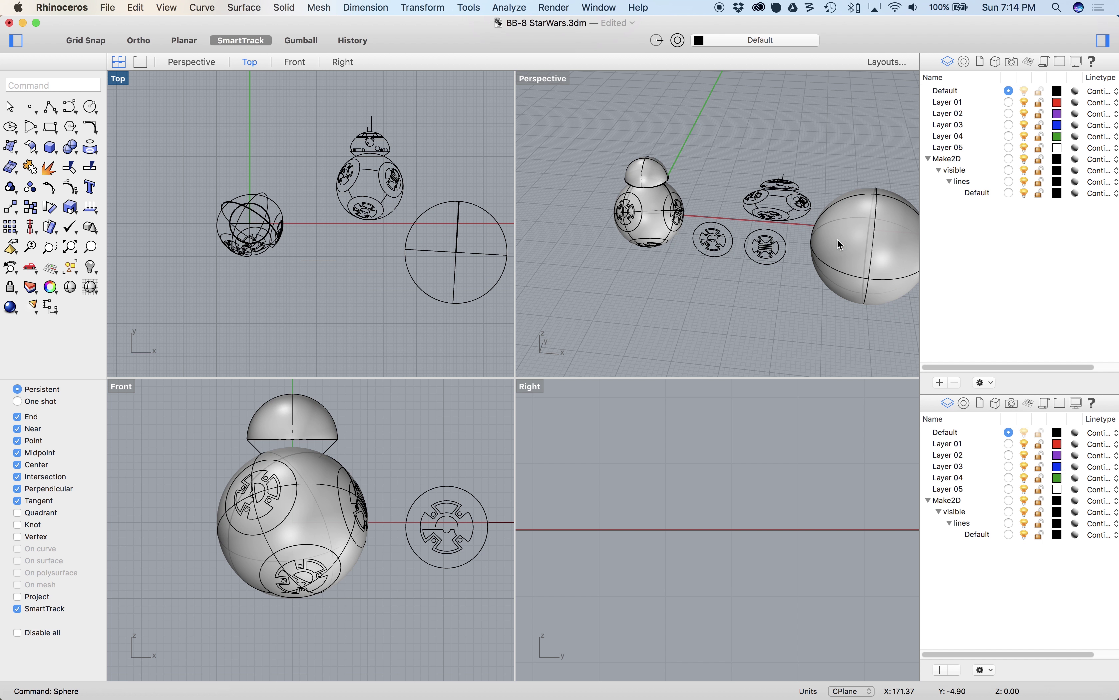
click(856, 265)
text(zsa)
key(Return)
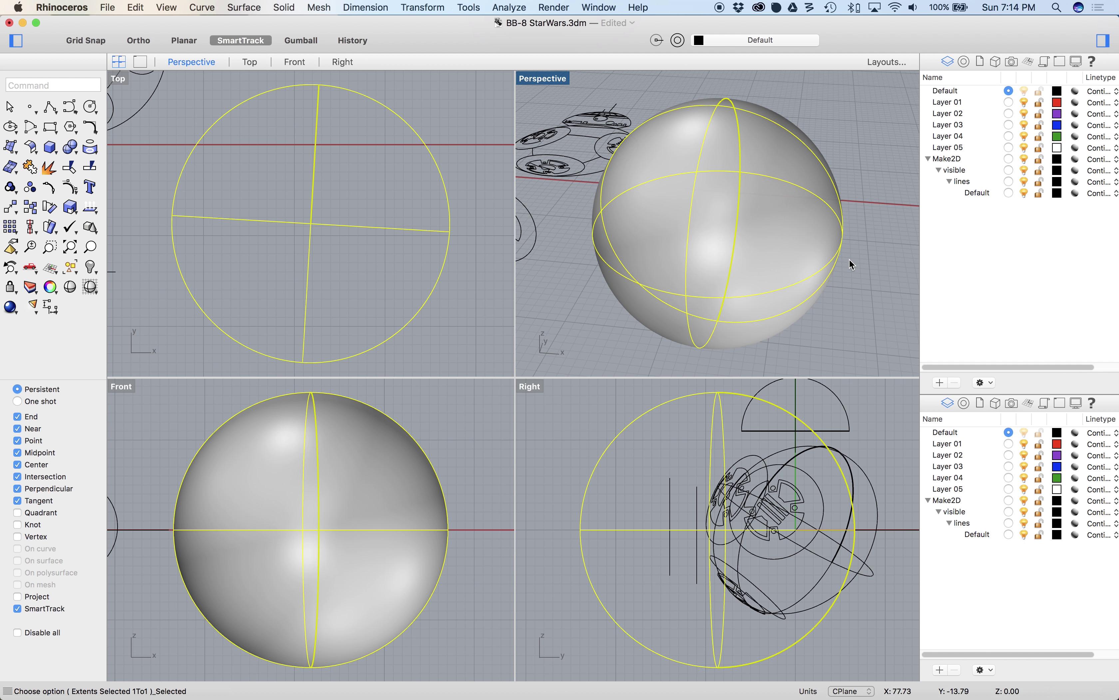
click(849, 284)
click(798, 264)
key(Delete)
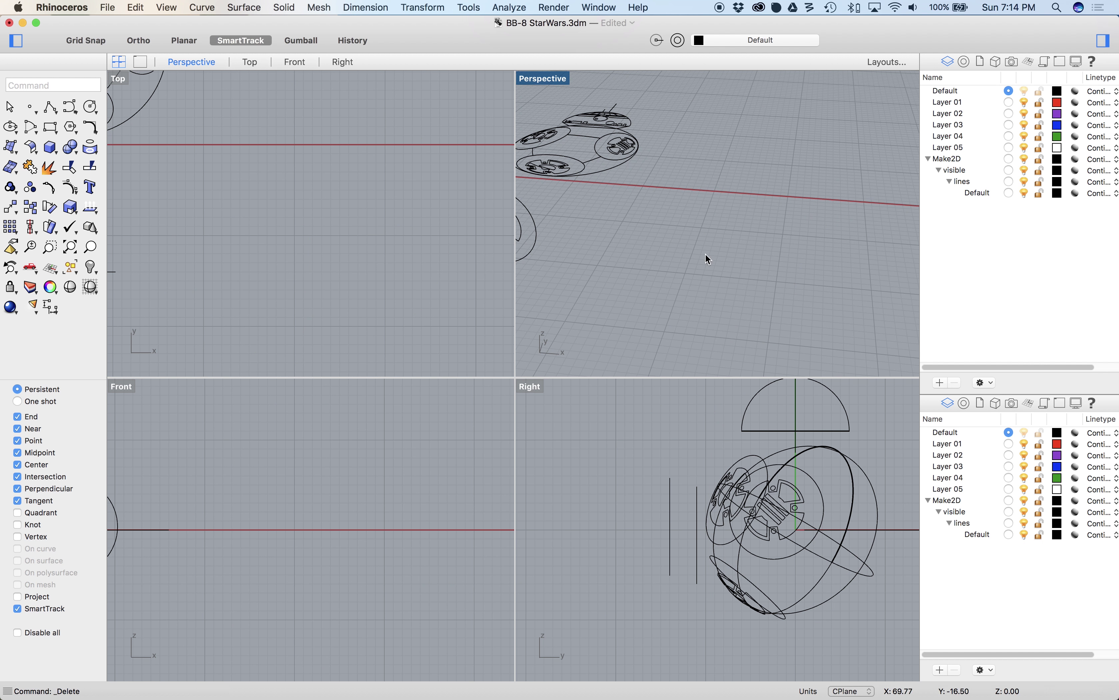
scroll(375, 220, down, 3)
- Zoom to the two flat wheel emblems with ZSA and maximize the Front view on them
right_drag(312, 232, 400, 265)
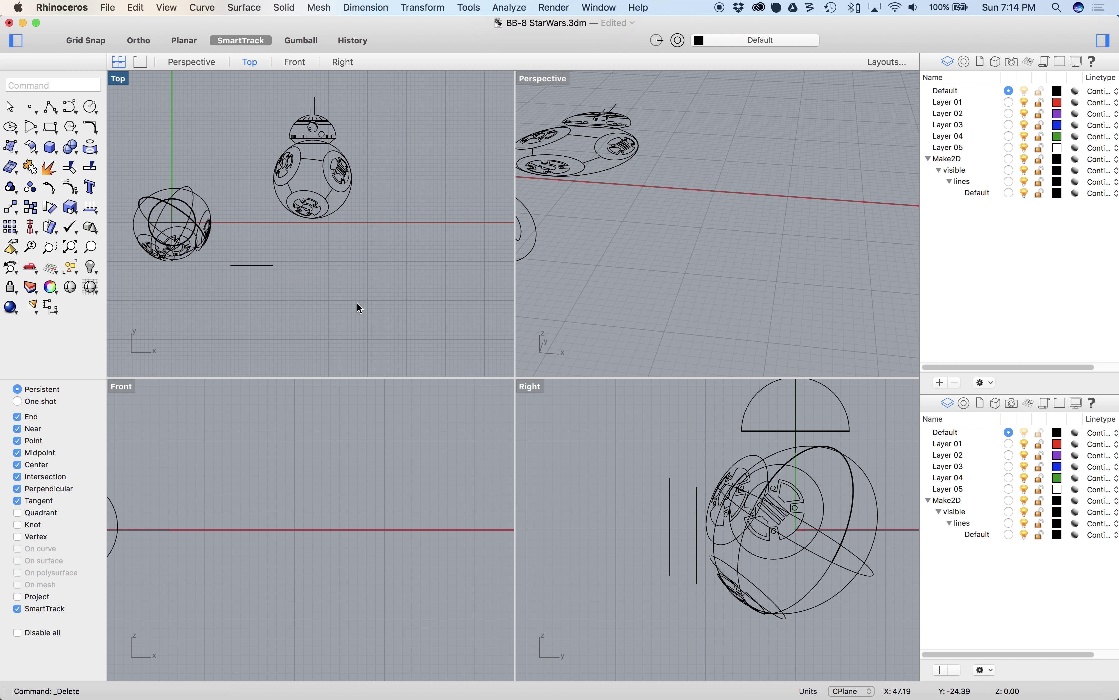
click(244, 257)
text(zsa)
key(Return)
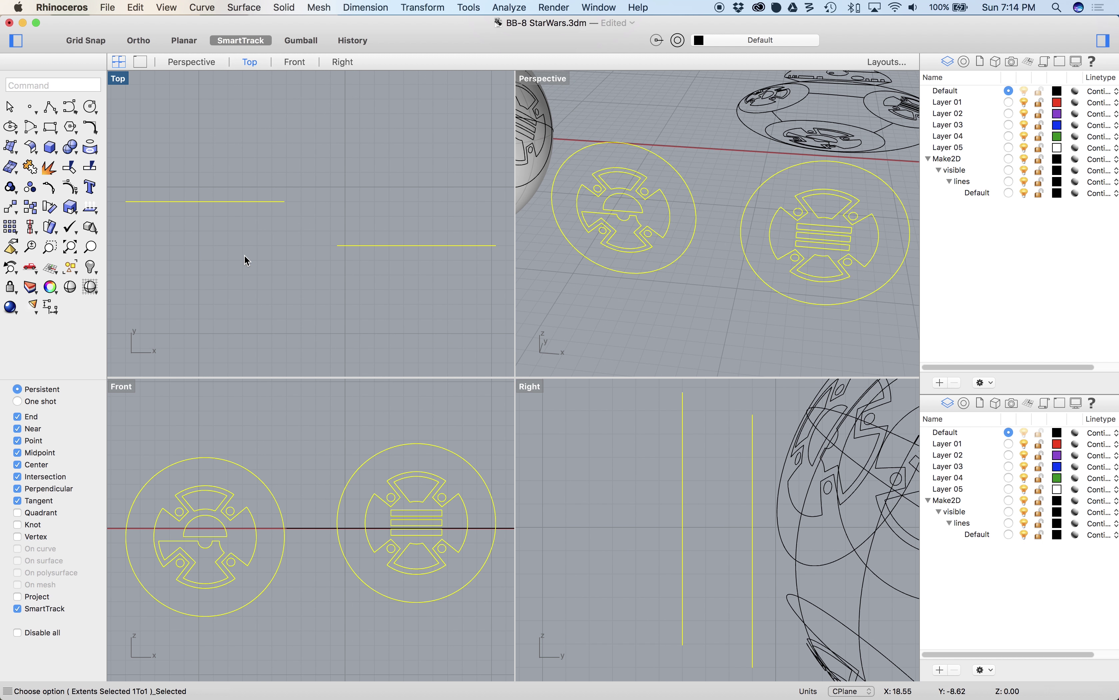
click(305, 537)
scroll(324, 542, up, 4)
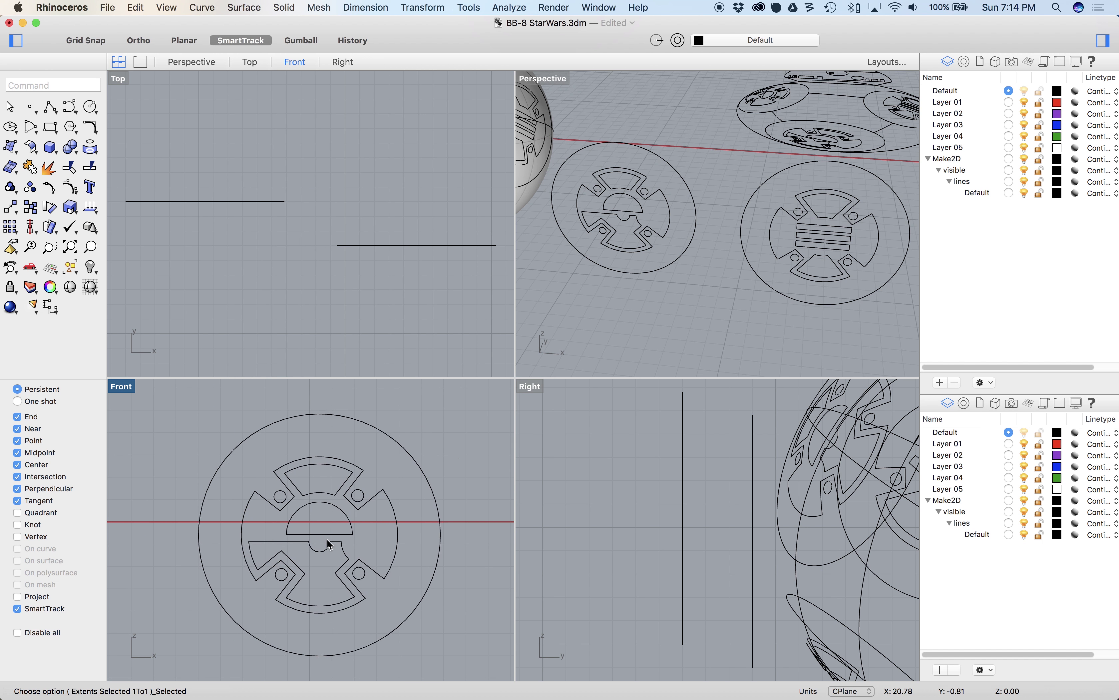
double_click(129, 391)
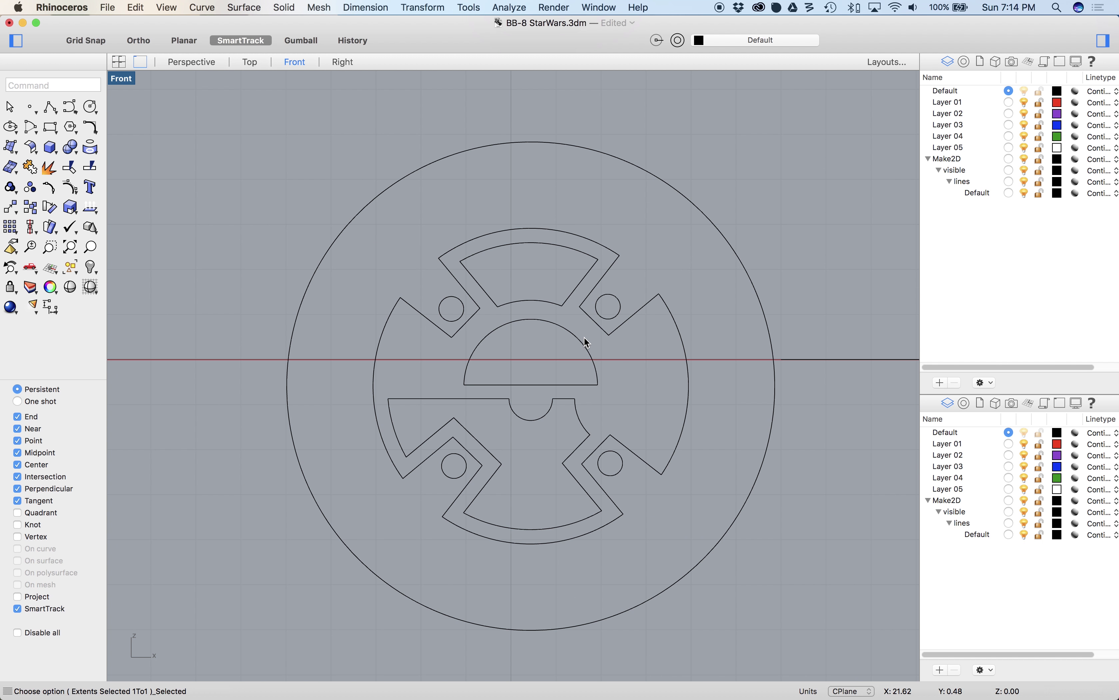
key(super+a)
- Compare the emblems against the BB-8 reference image, then restore the four-view layout
key(super+Tab)
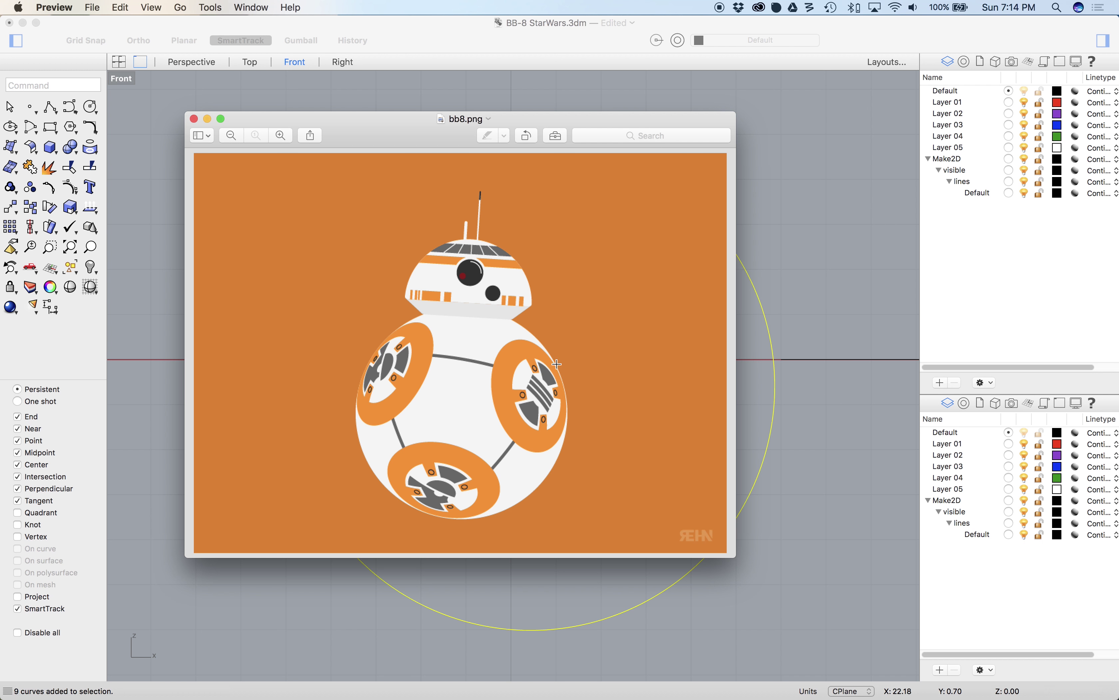
key(super+Tab)
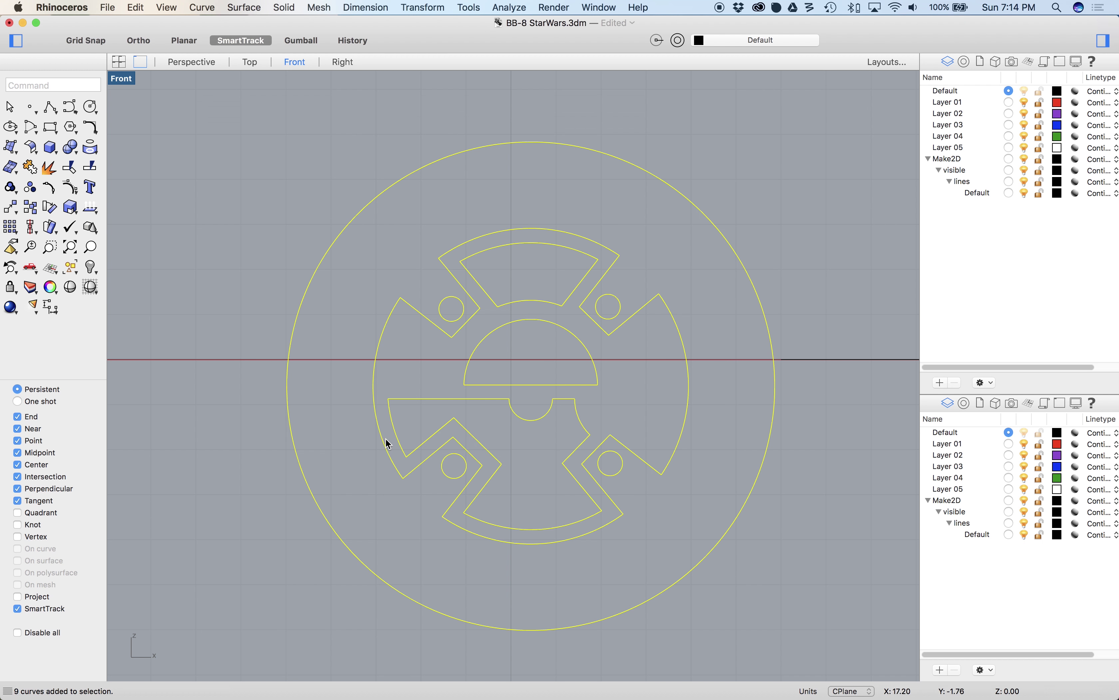
key(super+Tab)
key(super+Tab)
scroll(560, 350, down, 5)
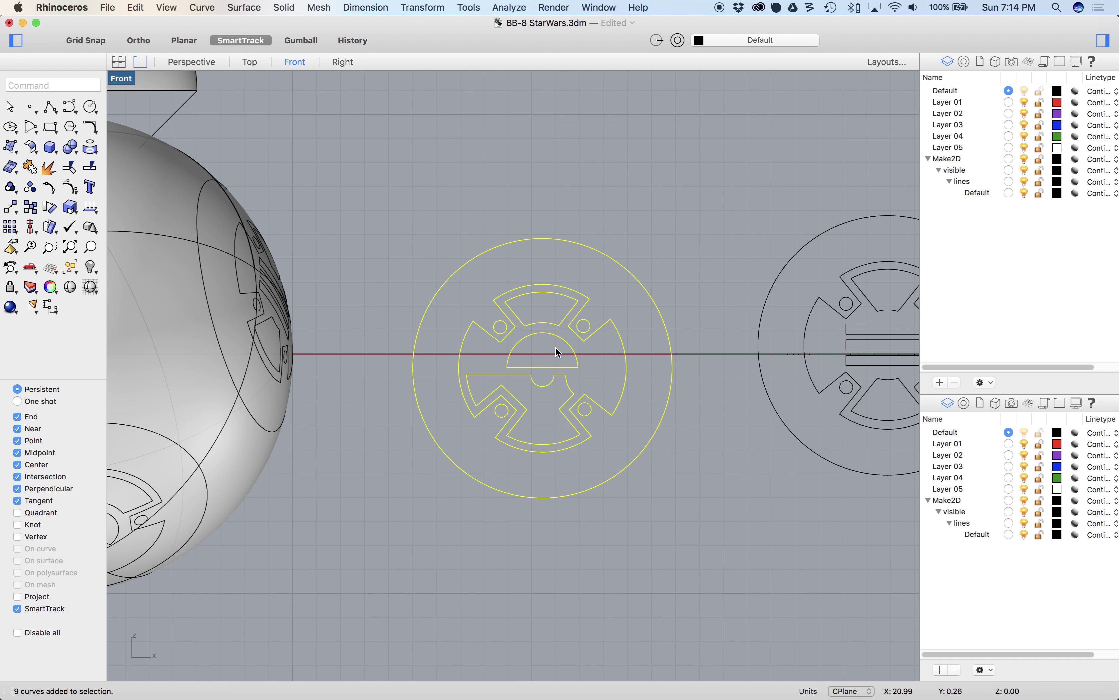
scroll(555, 353, up, 3)
scroll(559, 353, down, 5)
scroll(558, 353, up, 2)
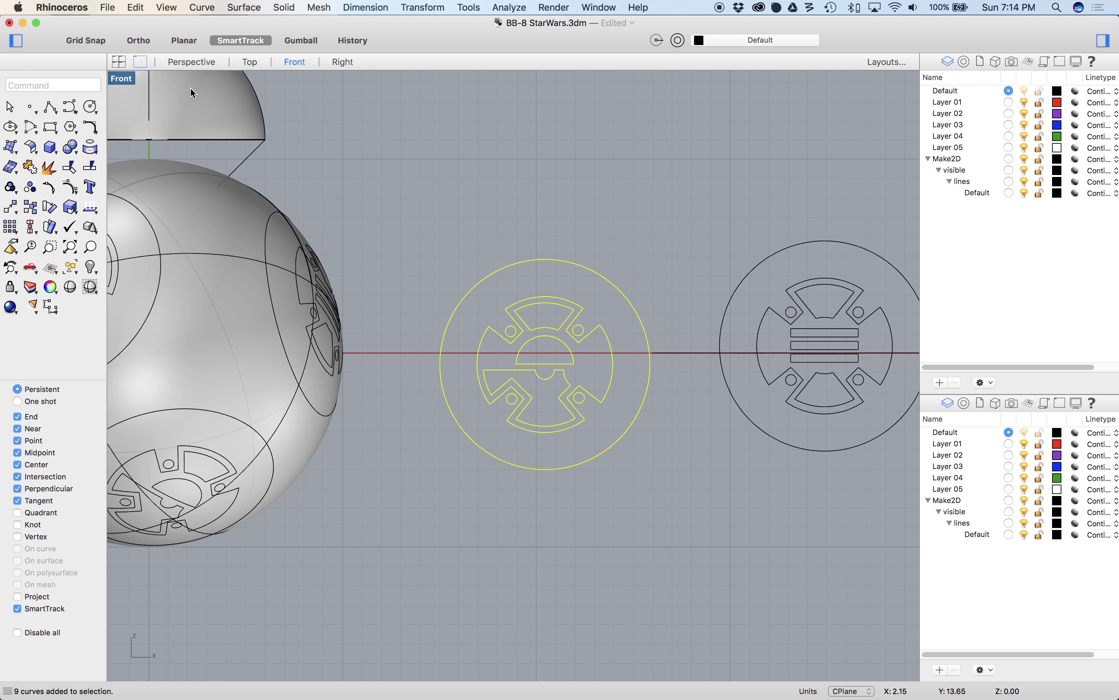
double_click(122, 80)
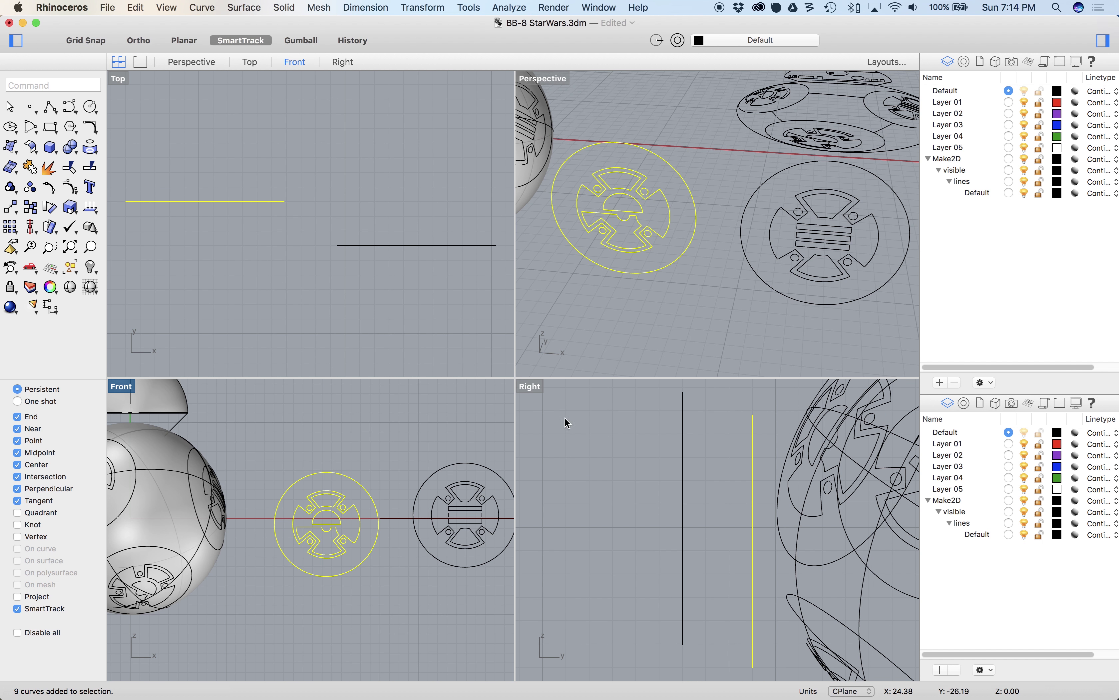
- Copy and paste the body sphere and drag the duplicate to the right of the model
scroll(381, 499, down, 6)
click(578, 243)
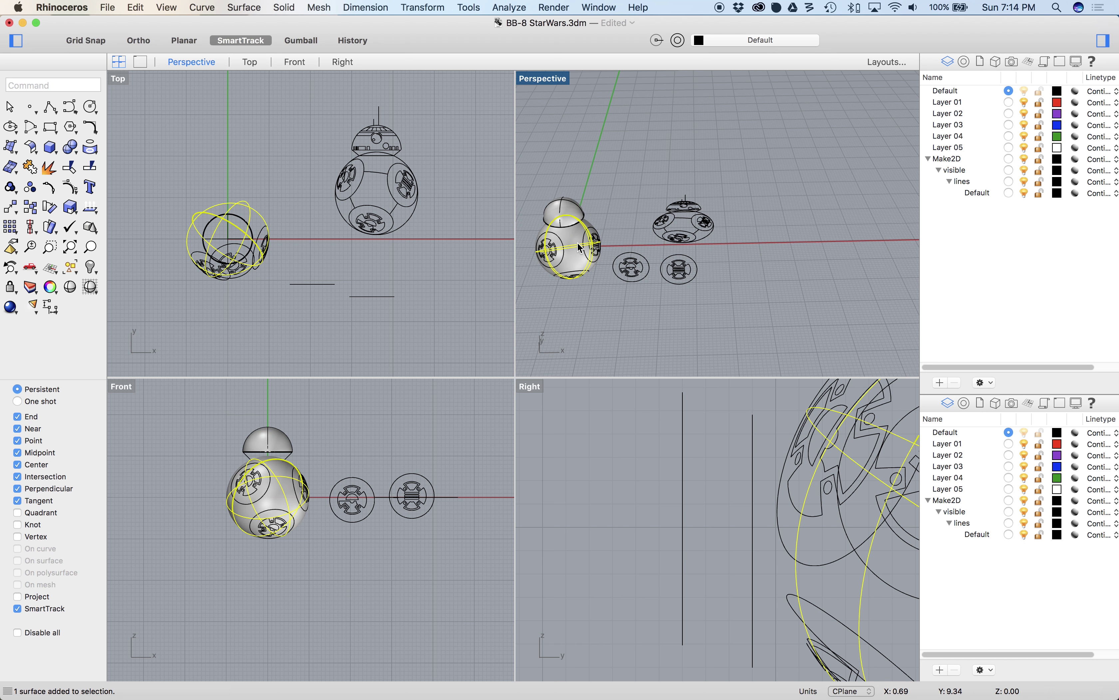
key(super+c)
key(super+v)
shift+drag(242, 223, 493, 246)
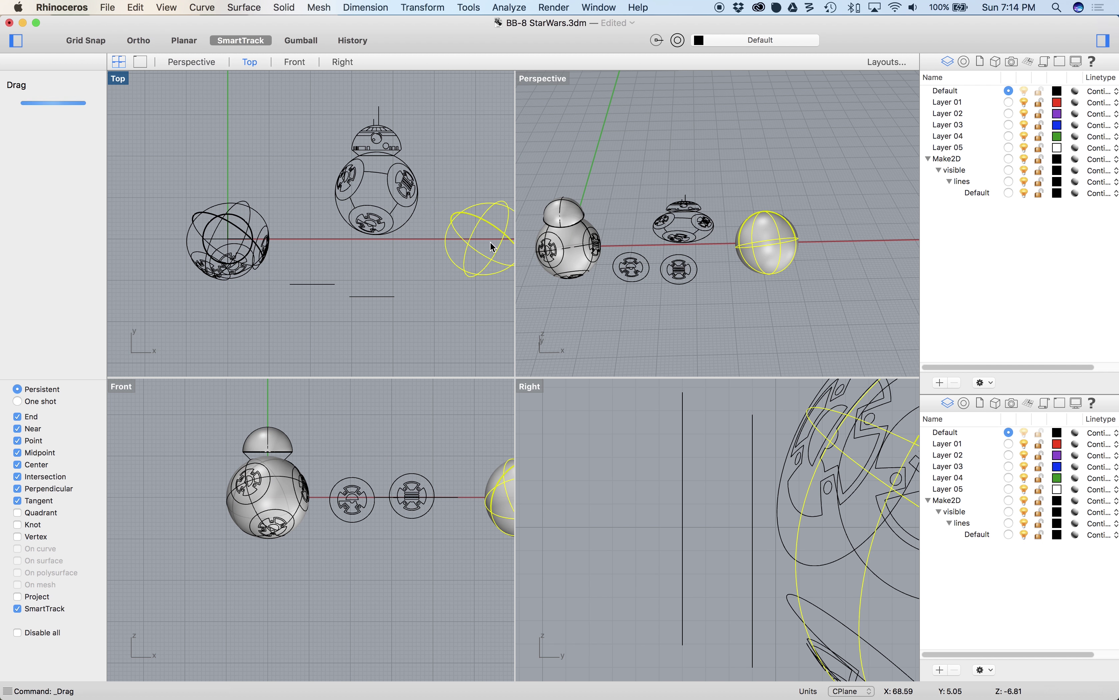
- Shift the sphere copy further right and paste a striped wheel emblem copy beside it
right_drag(489, 249, 335, 251)
drag(336, 255, 421, 255)
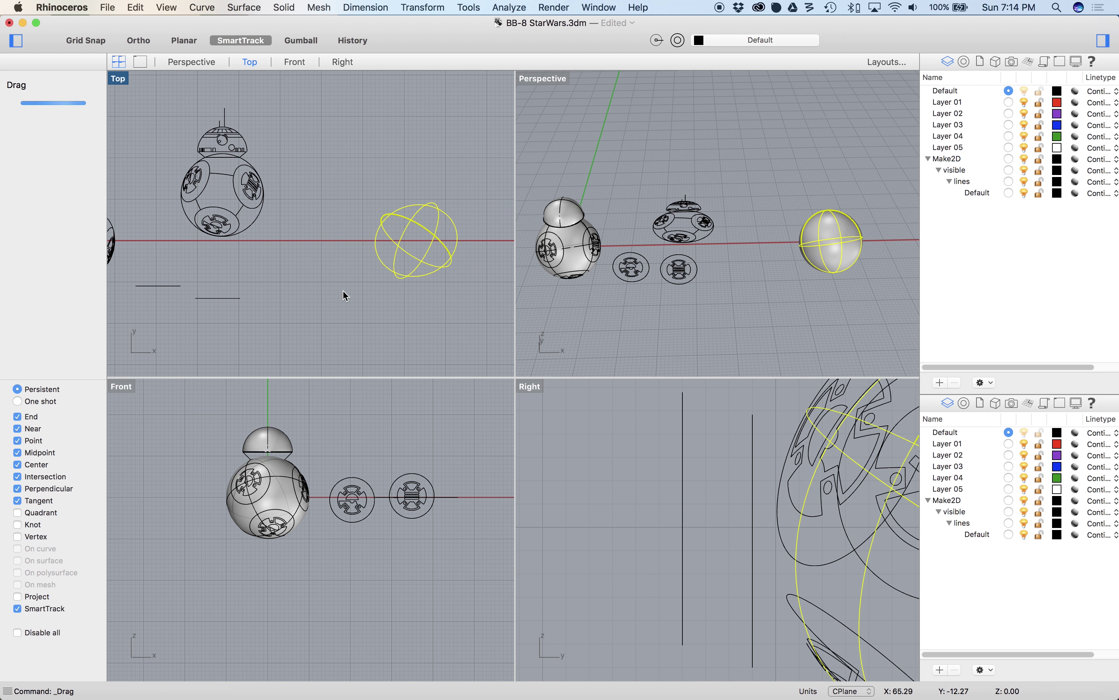
key(Escape)
click(217, 298)
key(super+c)
key(super+v)
shift+drag(217, 298, 421, 306)
key(Escape)
- Zoom to the sphere and emblem copies, orbit Perspective to face the emblem, and activate Front
drag(855, 282, 817, 203)
text(zsa)
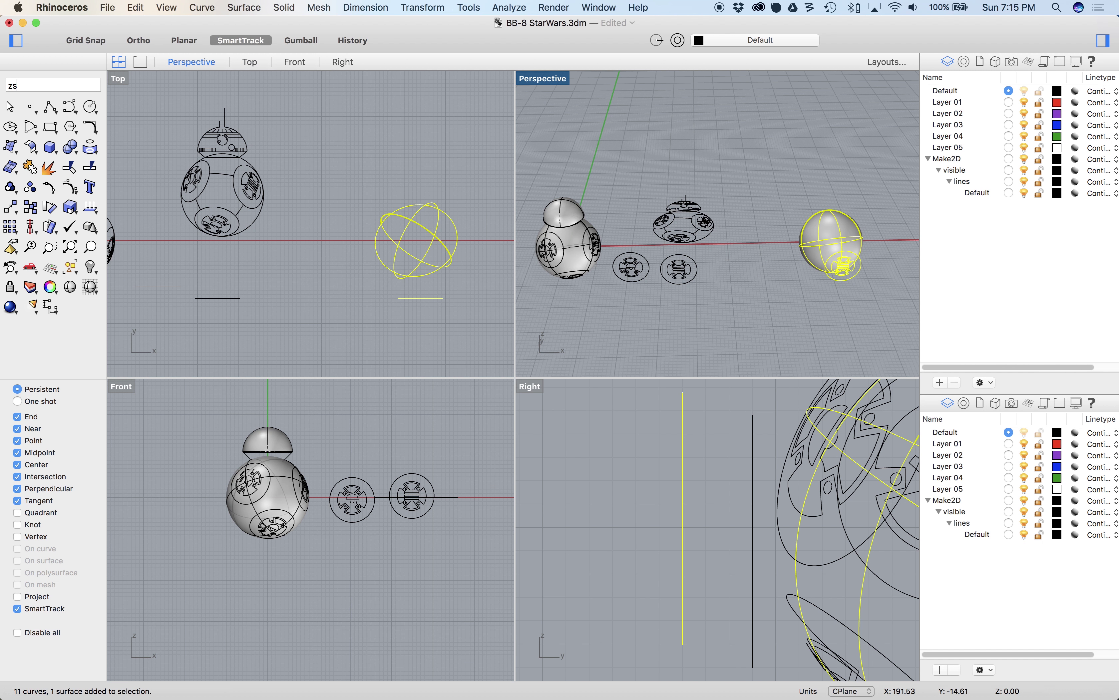
key(Return)
click(873, 297)
right_drag(873, 297, 792, 326)
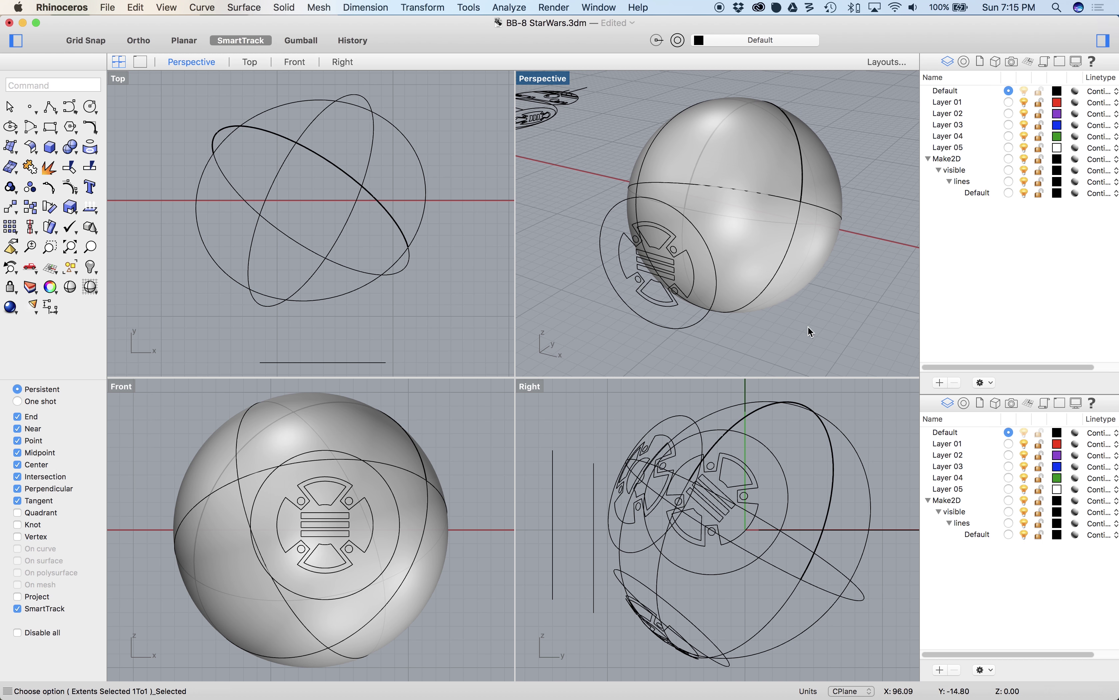
drag(608, 234, 610, 237)
key(Escape)
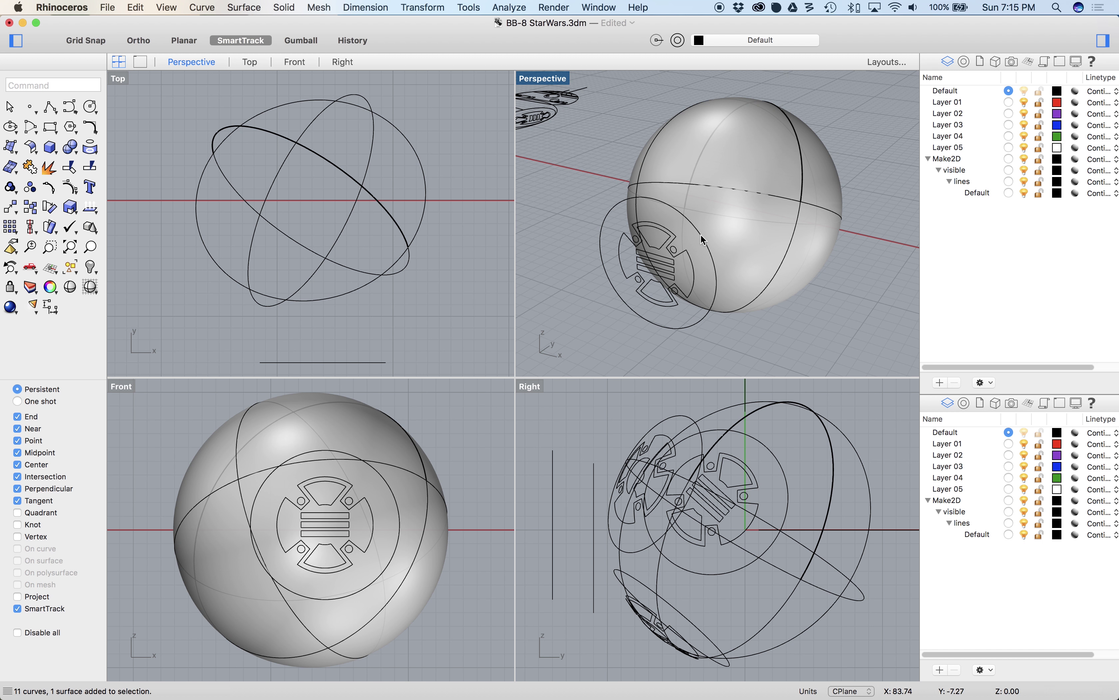
right_drag(611, 312, 653, 301)
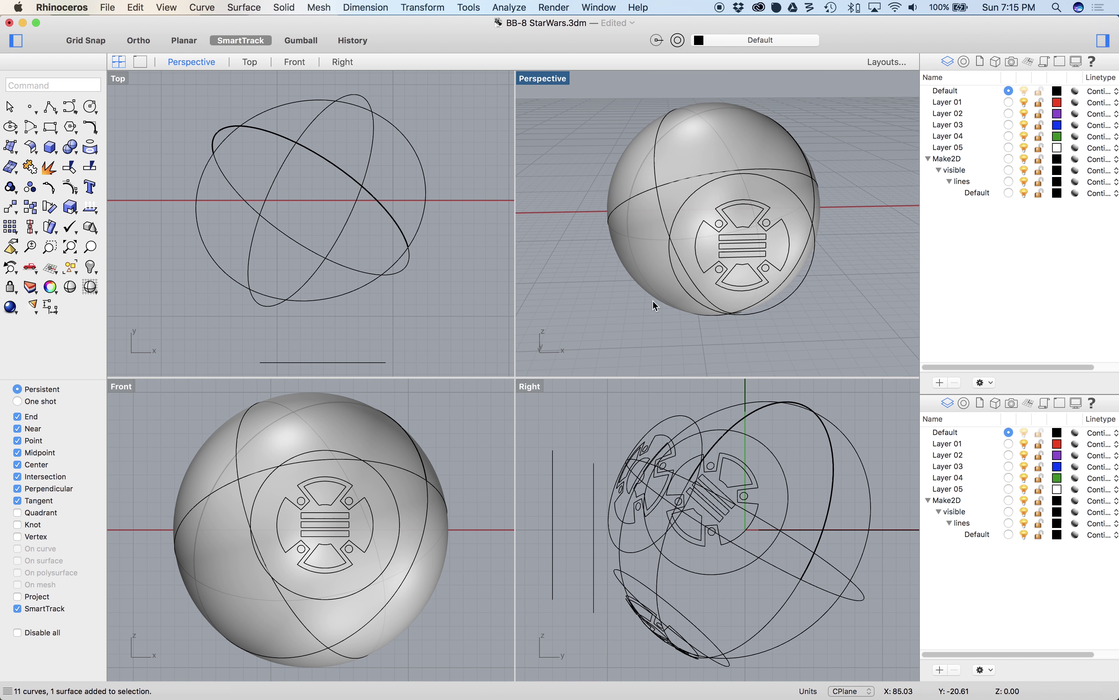
right_drag(746, 259, 697, 292)
click(462, 479)
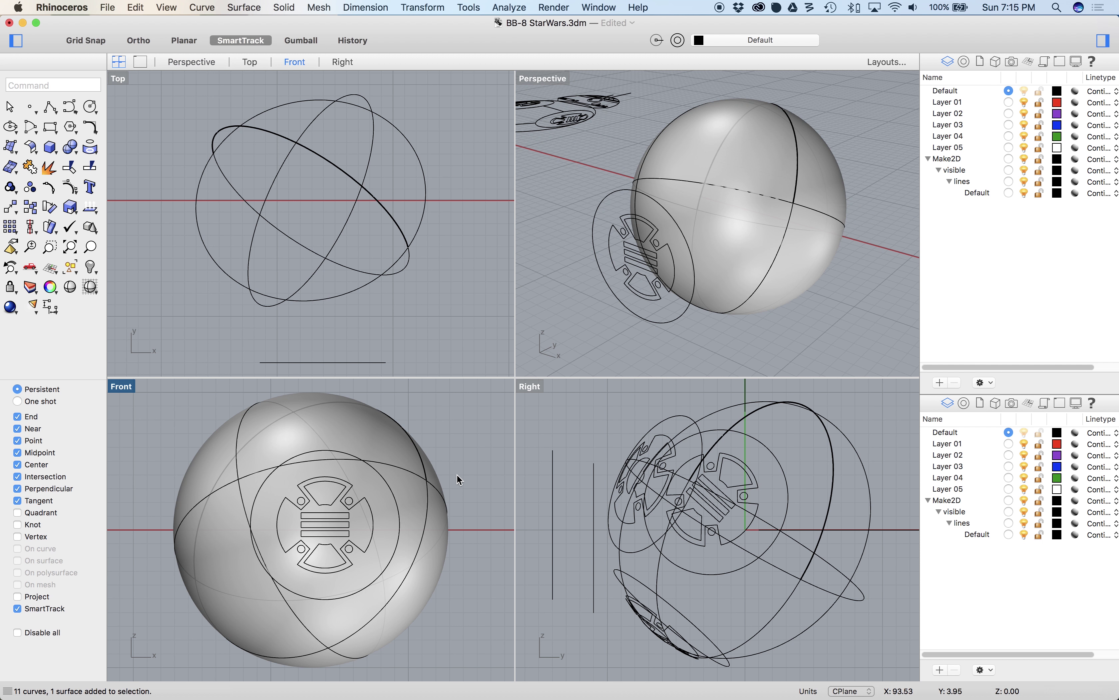
- Project the striped emblem curves onto the copied sphere, then orbit Perspective to check the wrap
text(project)
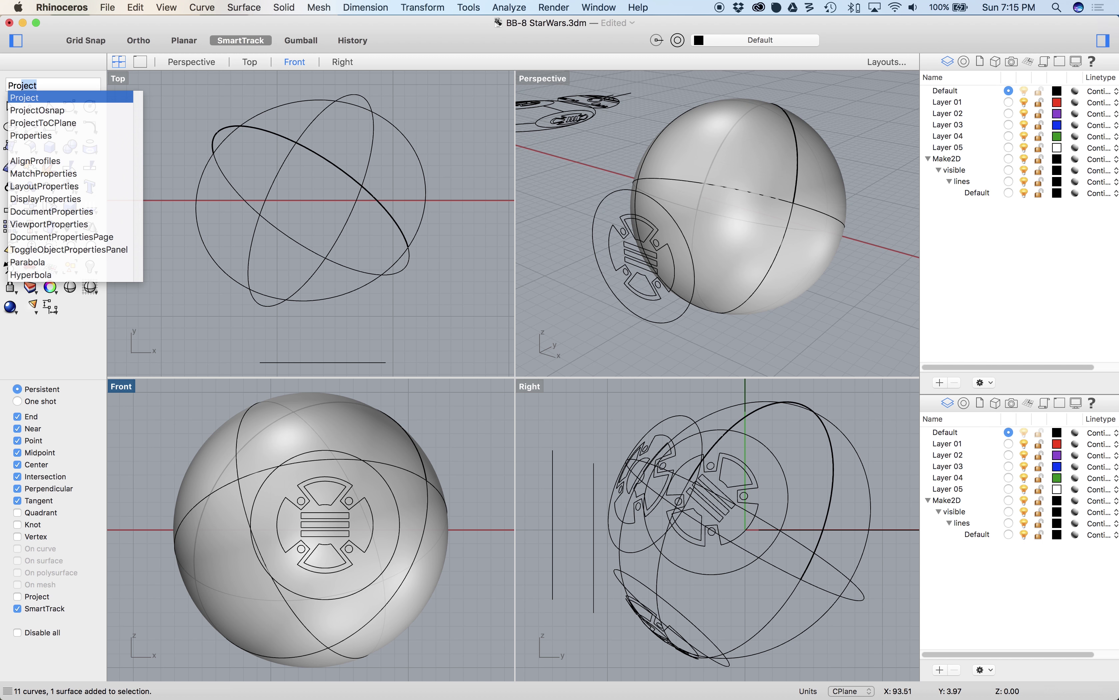
key(Return)
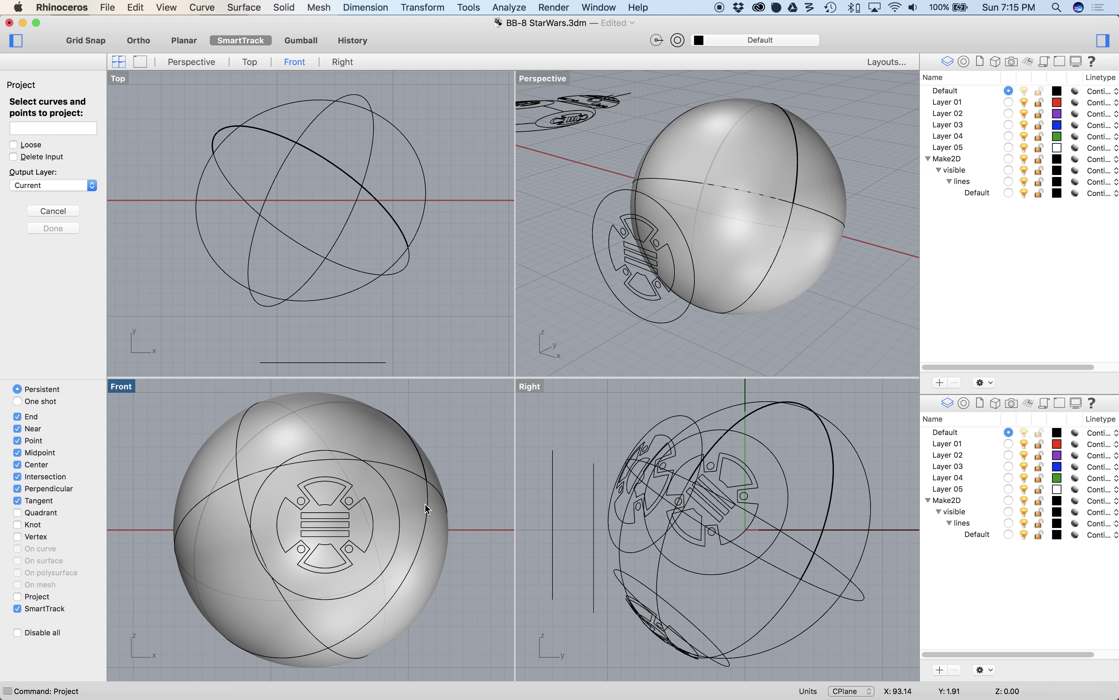
click(353, 512)
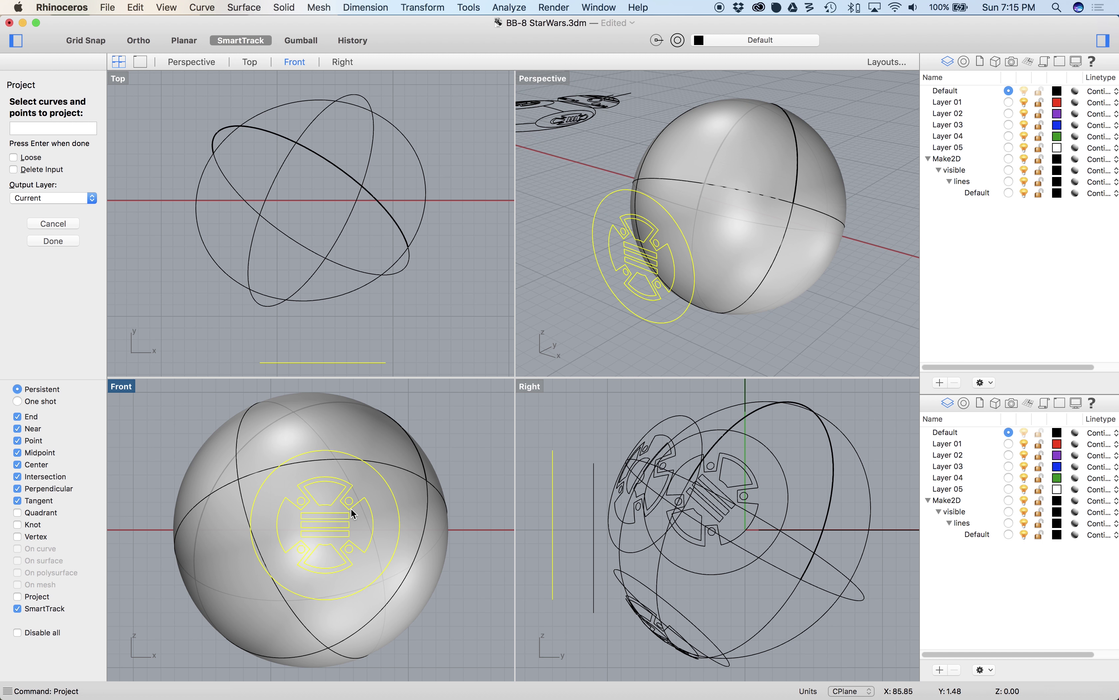
key(Return)
click(366, 421)
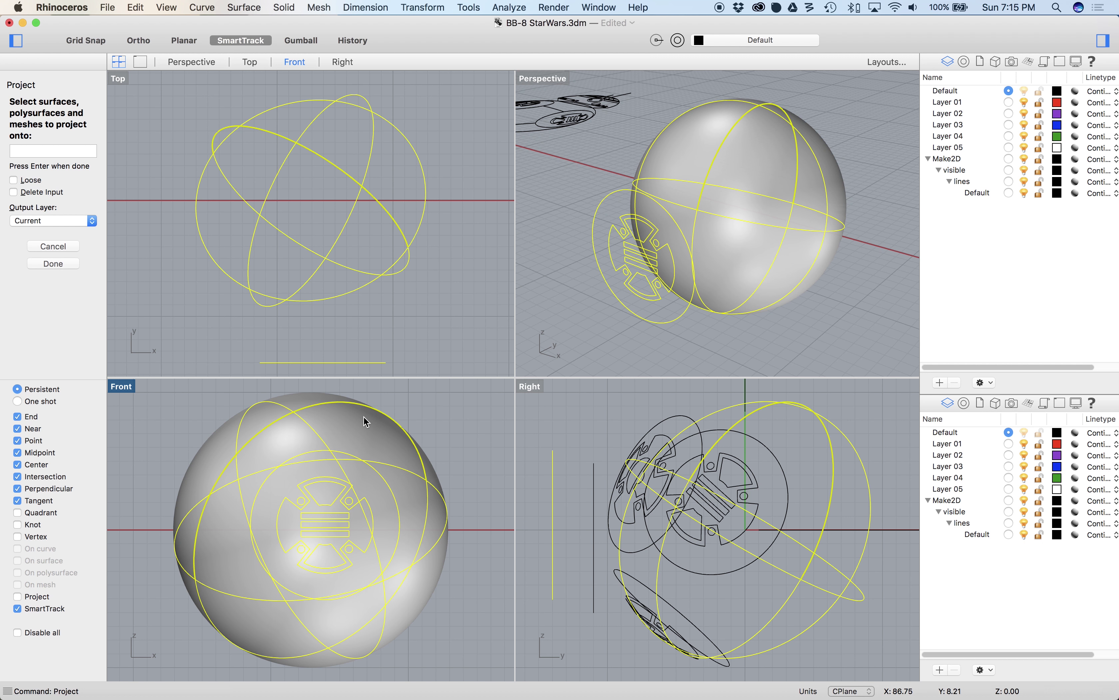
key(Return)
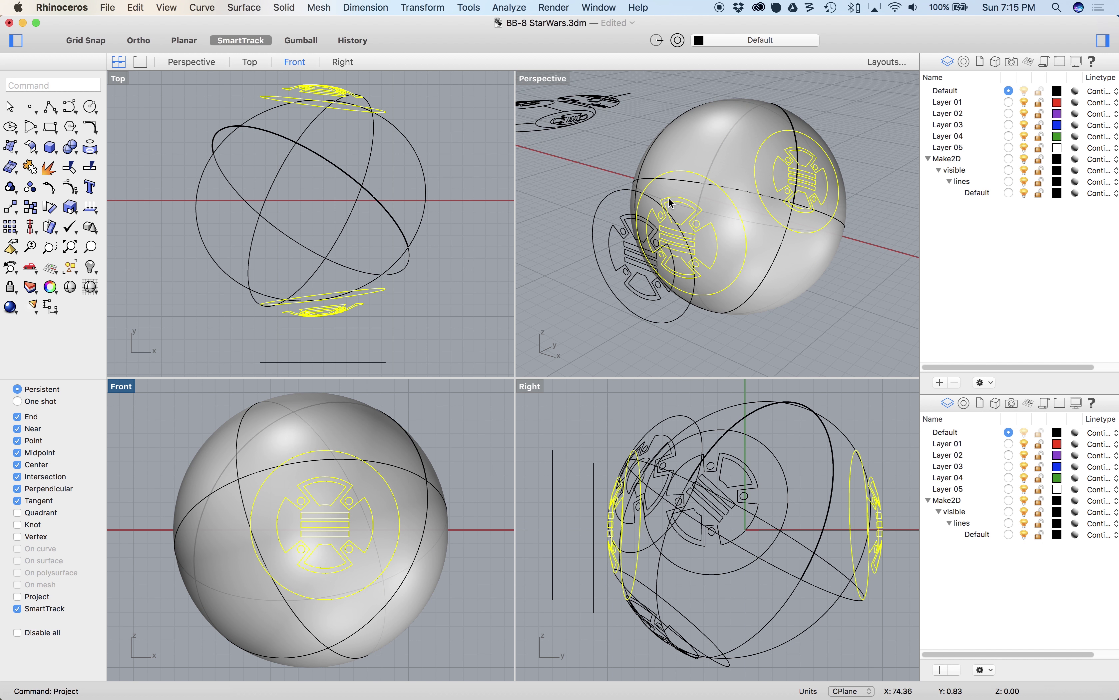
right_drag(799, 263, 593, 187)
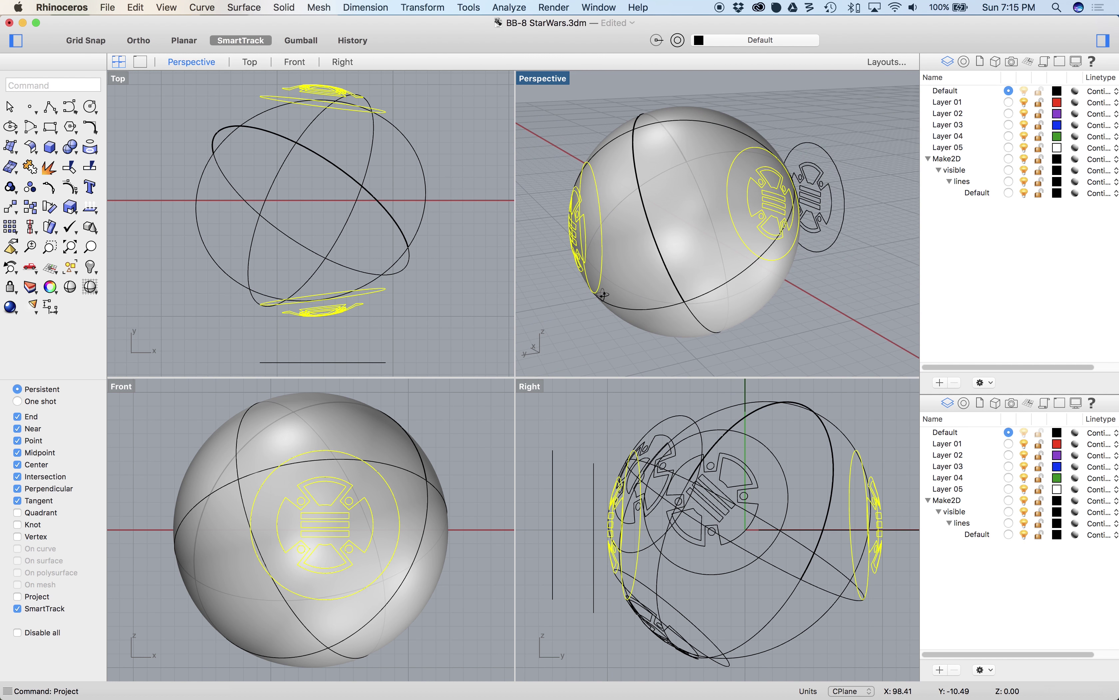
right_drag(633, 370, 716, 231)
click(803, 343)
right_drag(716, 284, 710, 308)
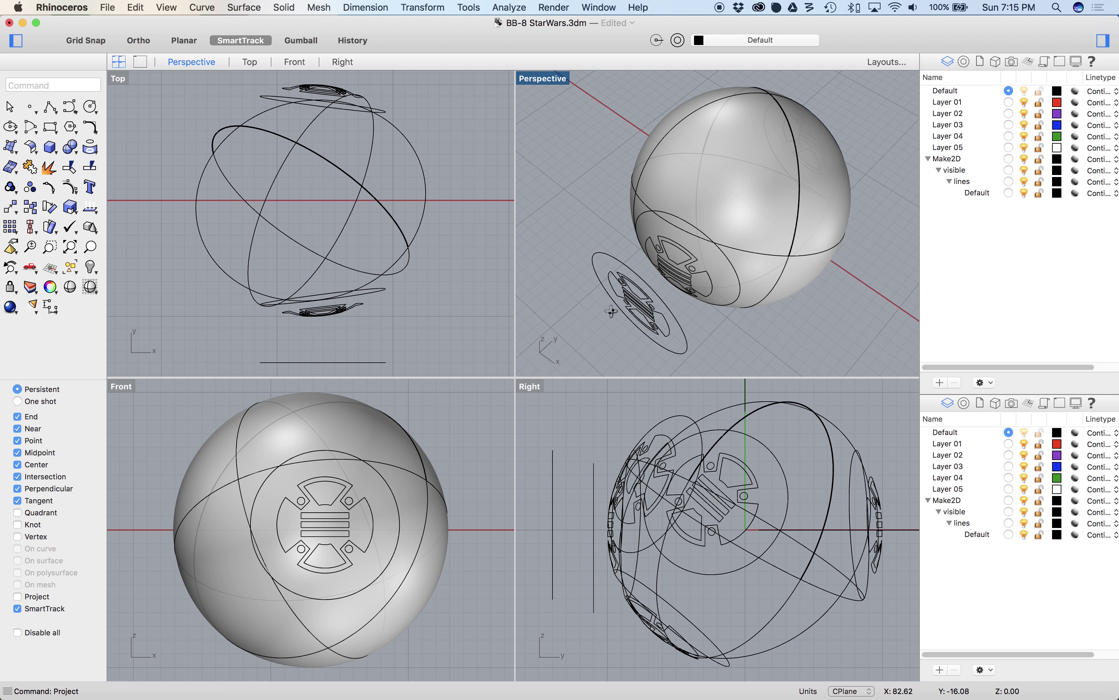
scroll(659, 287, down, 5)
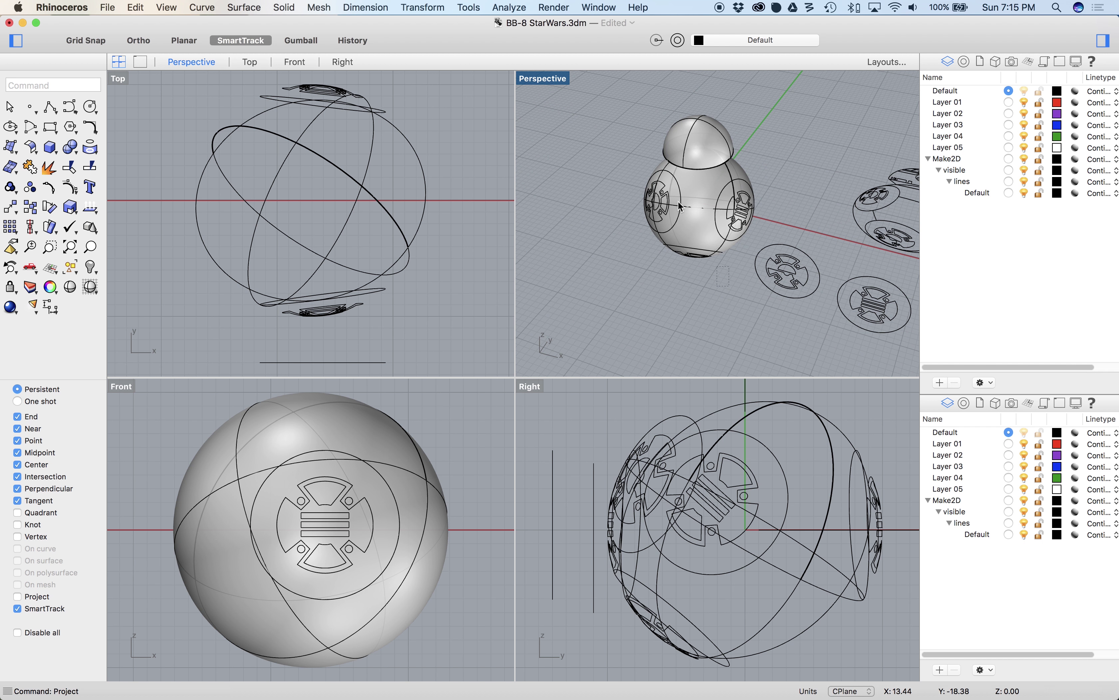
- Zoom all views to the BB-8 model and set the Right view to Ghosted display
drag(680, 207, 638, 109)
text(zsa)
key(Return)
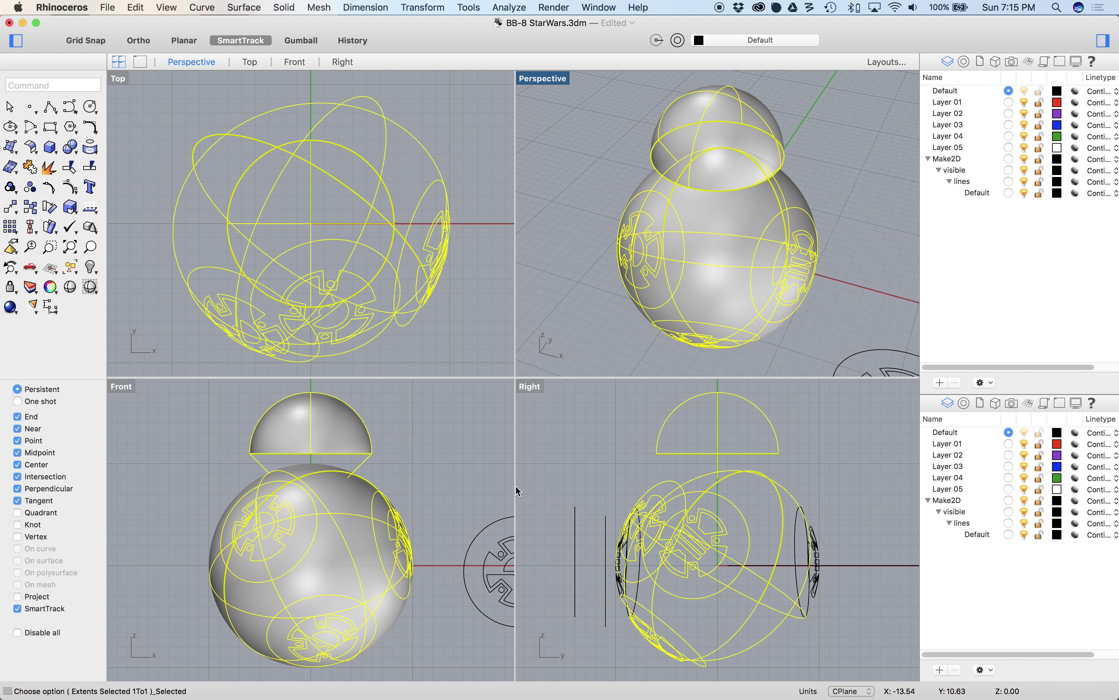
click(468, 476)
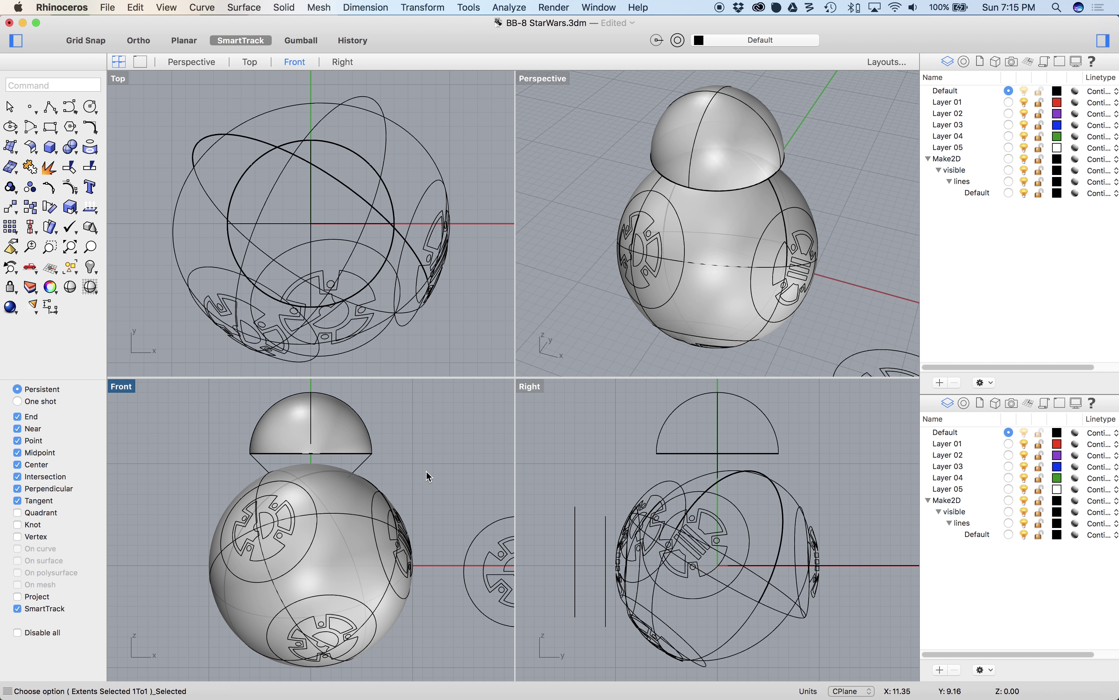
click(545, 391)
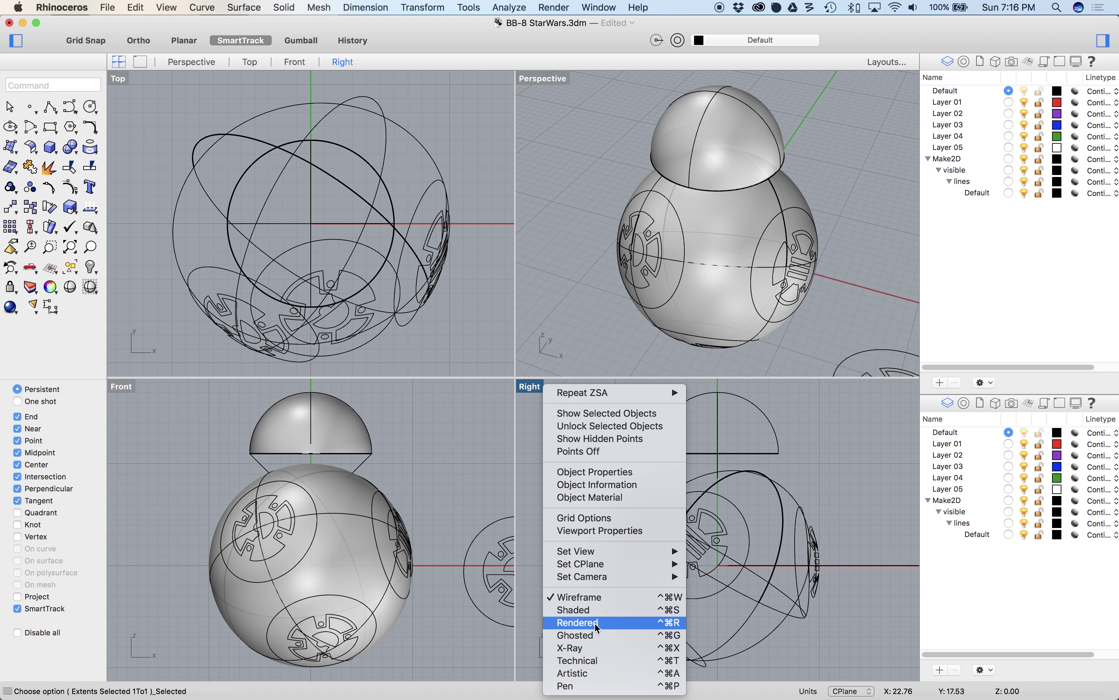
click(602, 635)
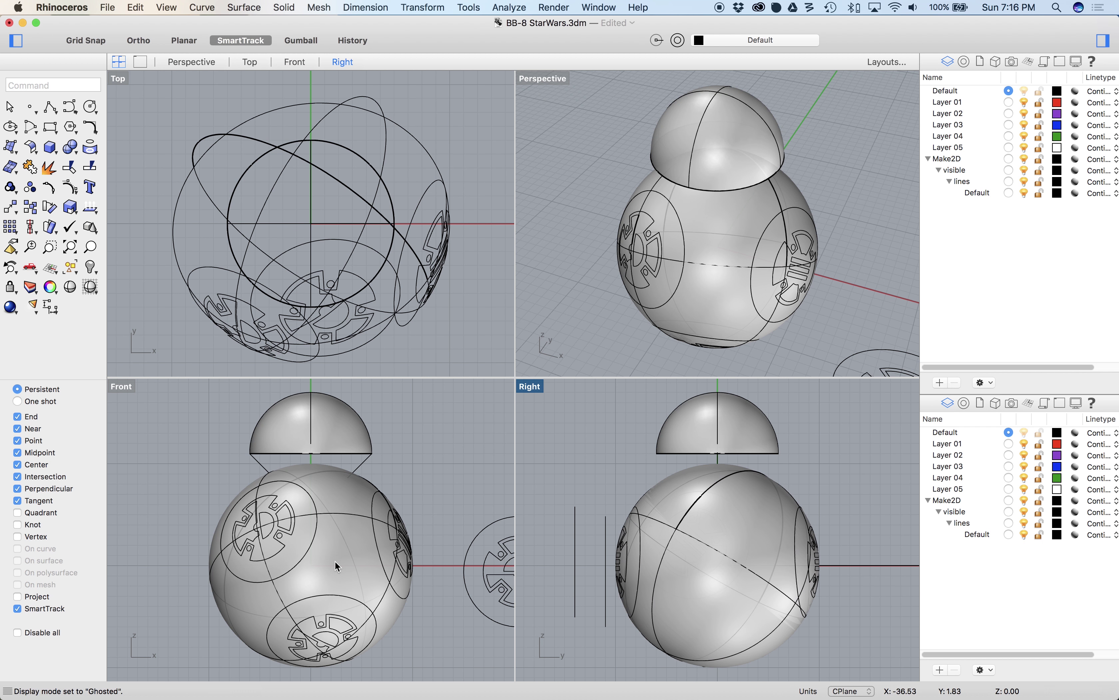
- Test-select the body panel, sphere and emblems, then crossing-select the entire BB-8 in Front
click(355, 646)
click(412, 658)
click(319, 566)
click(419, 630)
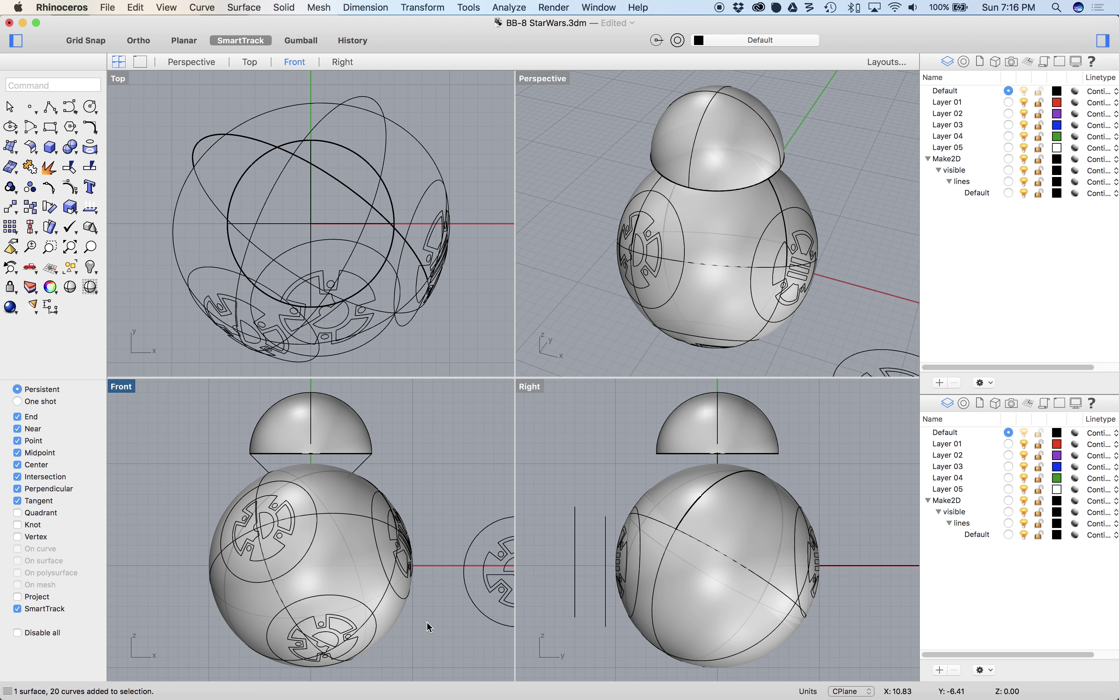
click(375, 520)
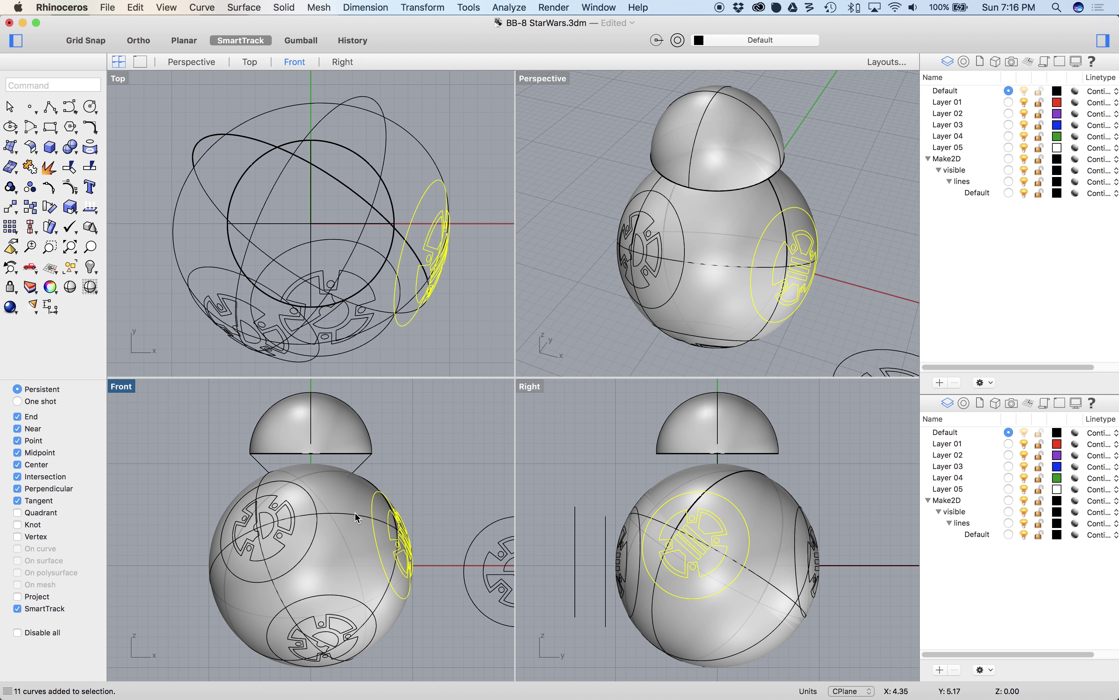
click(311, 544)
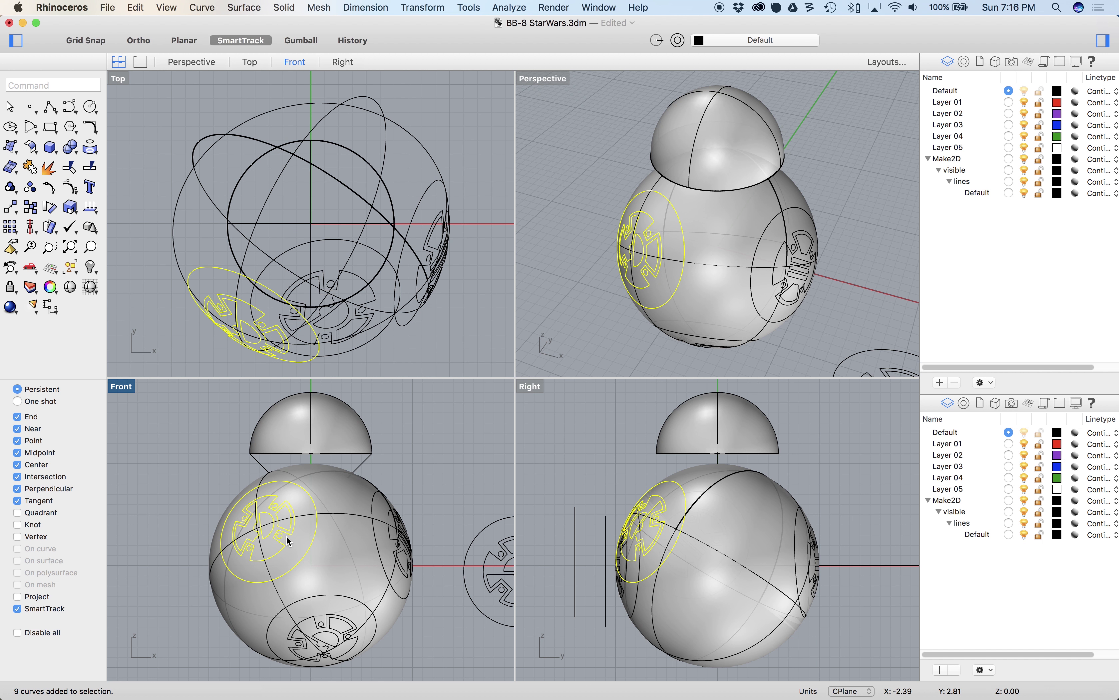
click(415, 472)
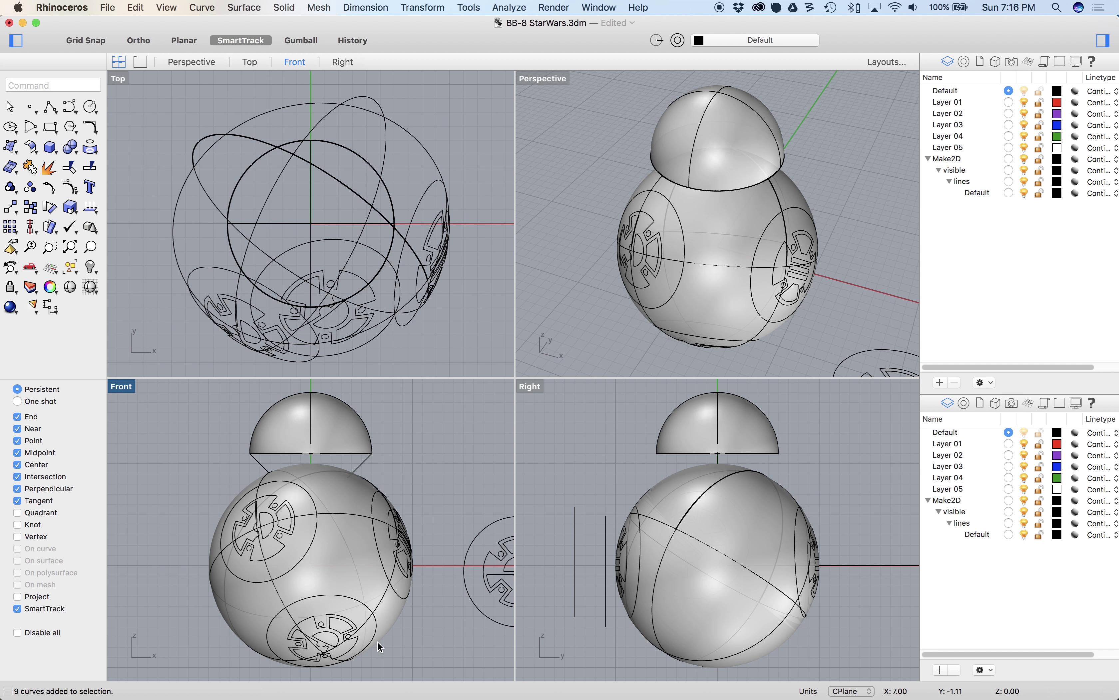
drag(250, 461, 202, 408)
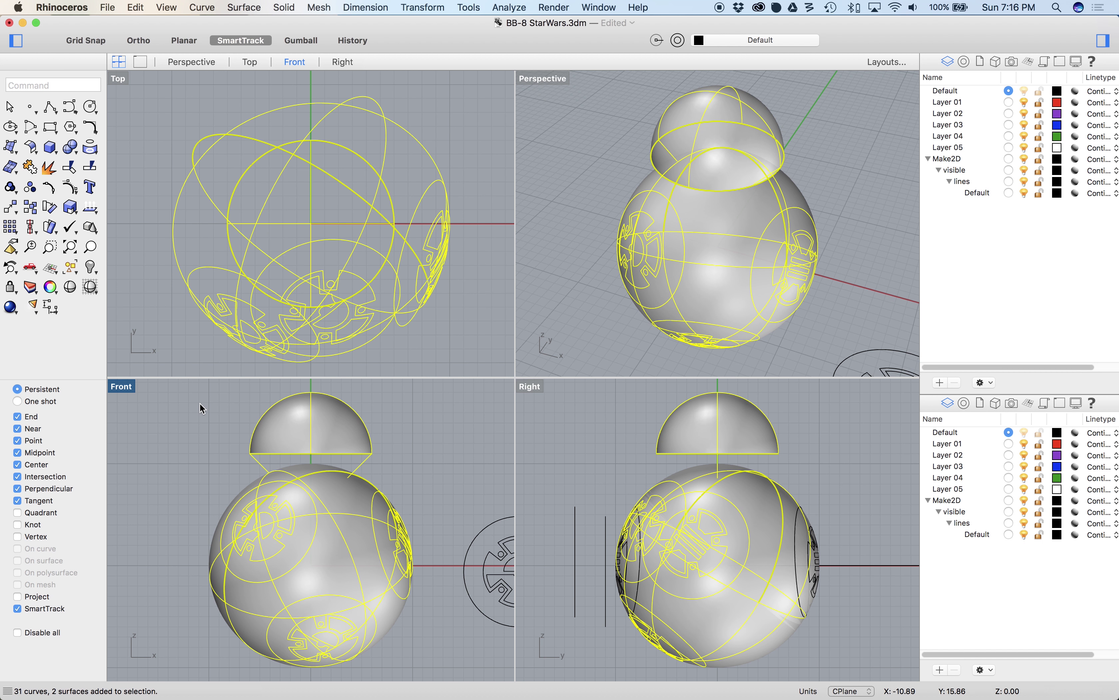
- Run Make2D on the selection using Current View with hidden lines shown
text(mak)
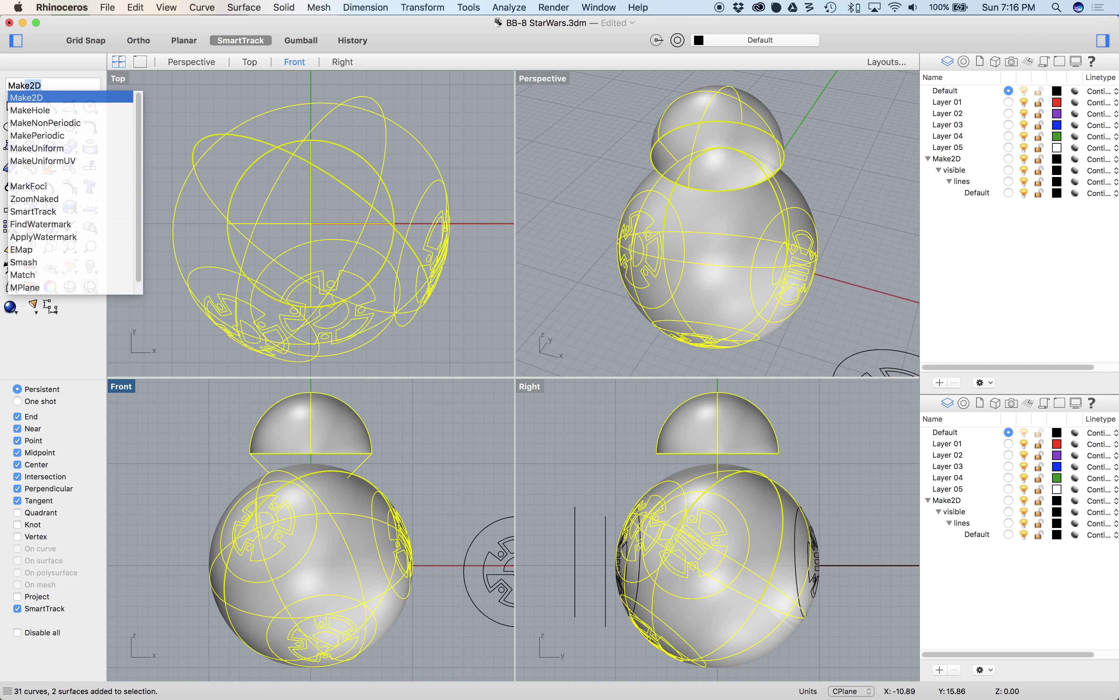
key(Return)
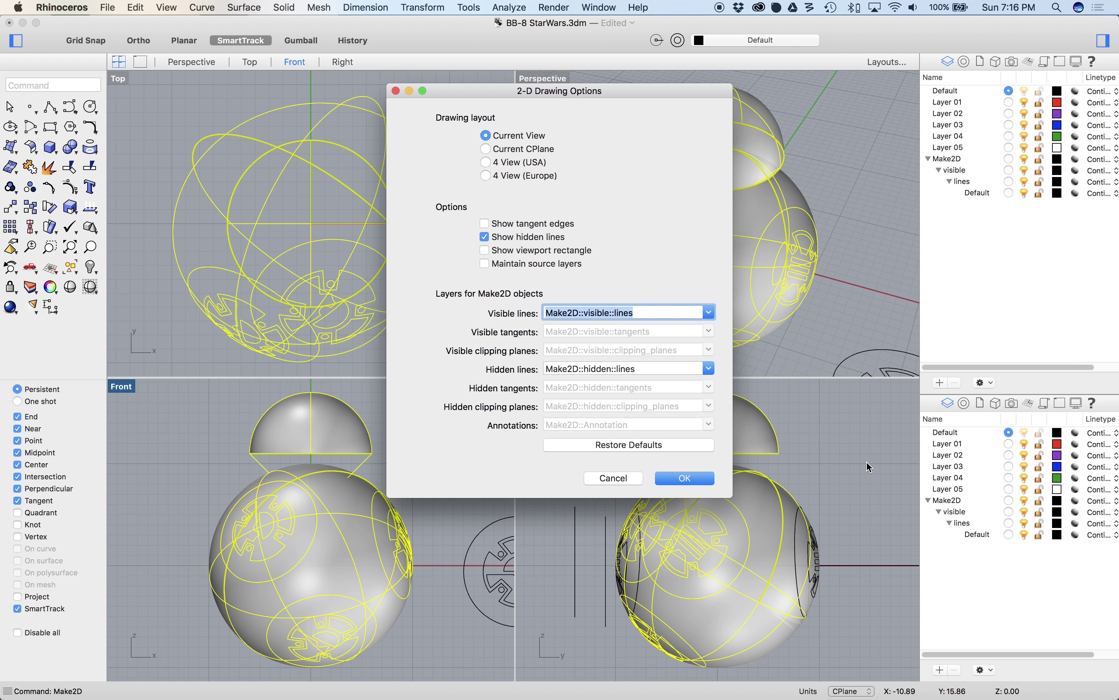
click(694, 478)
scroll(388, 173, down, 5)
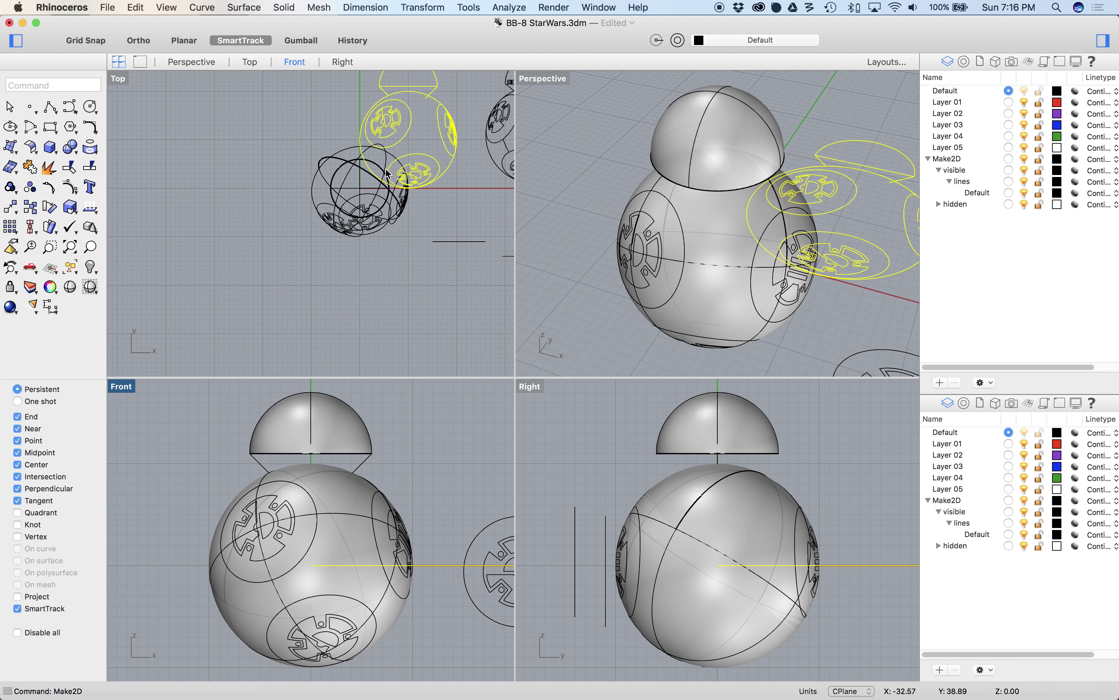
- Move the 2D drawing left beside the model, zoom to it, and delete the hidden-line curves
drag(404, 163, 332, 163)
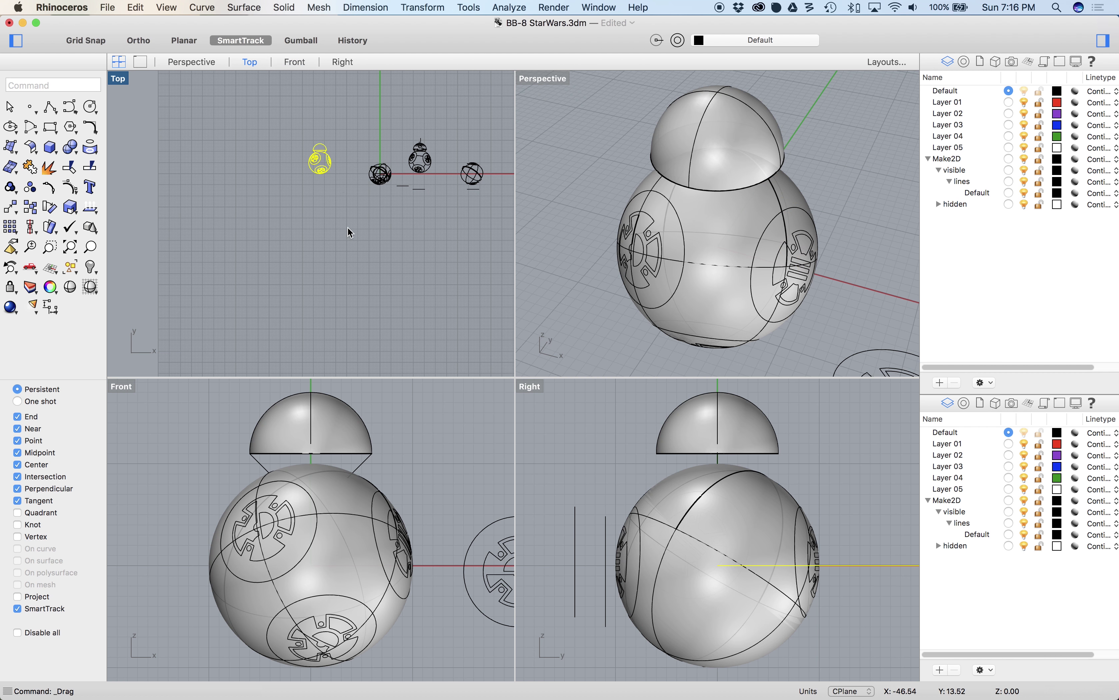
text(zsa)
key(Return)
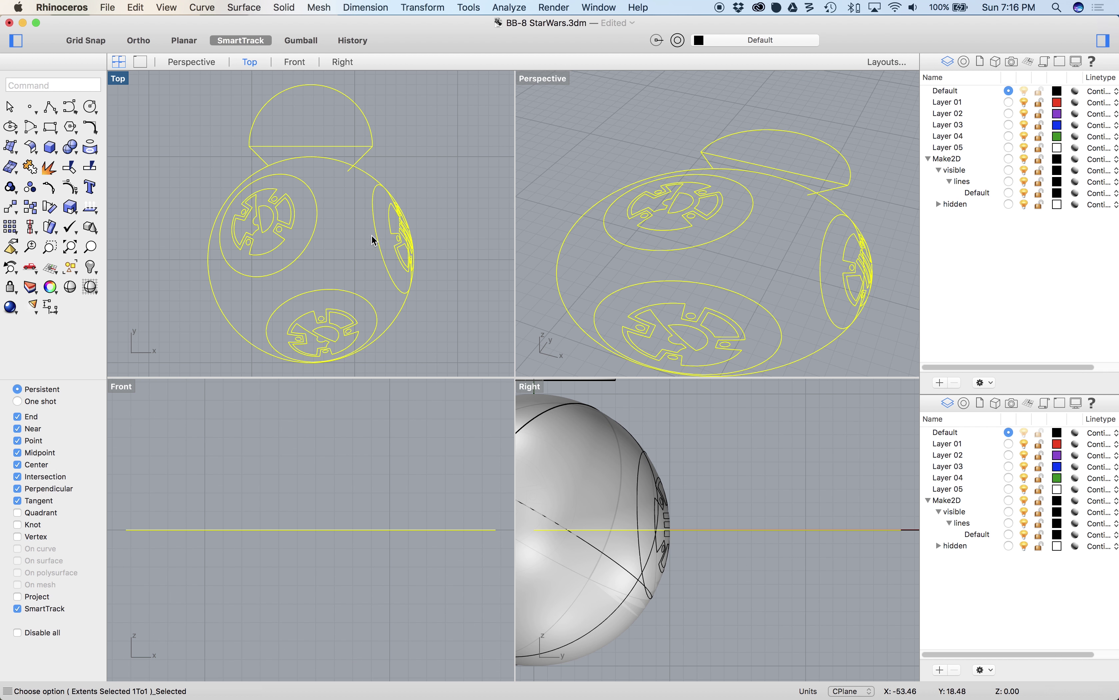
click(401, 189)
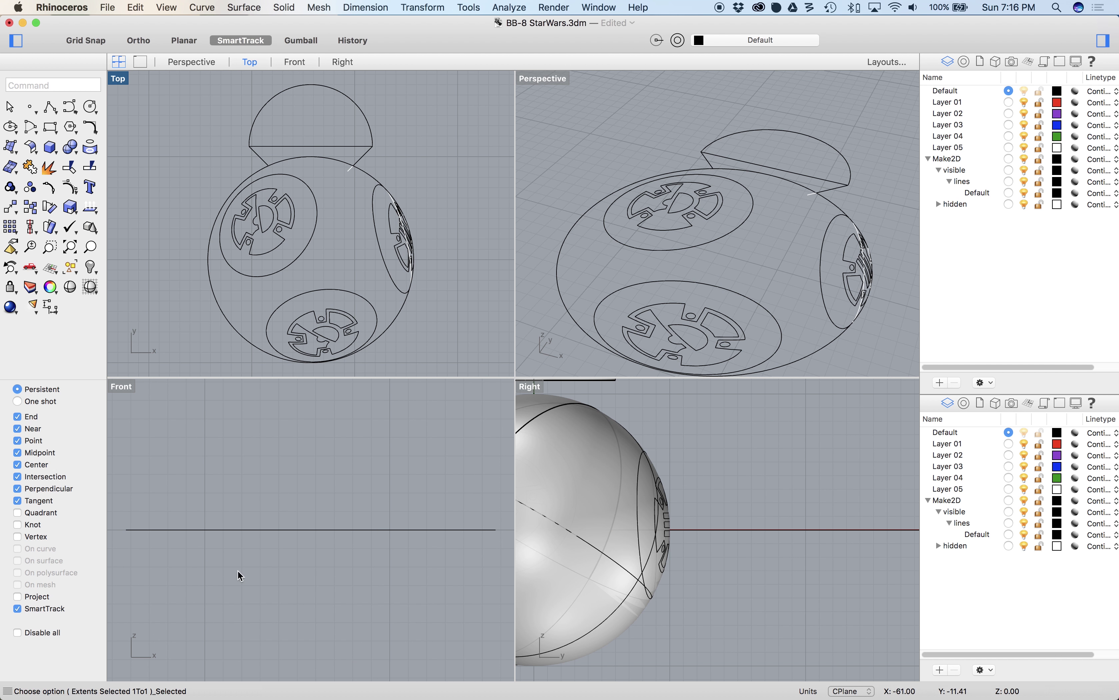
key(Delete)
scroll(372, 190, down, 2)
right_drag(316, 231, 342, 229)
scroll(363, 152, up, 4)
scroll(352, 204, up, 2)
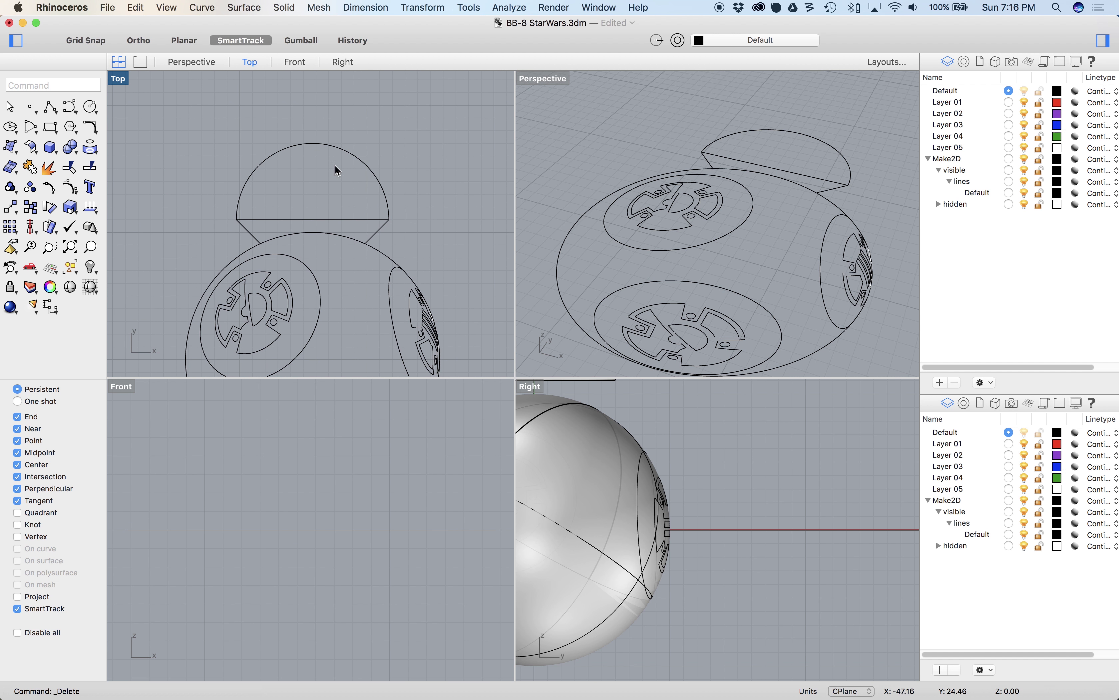
scroll(309, 185, up, 2)
- Draw two horizontal lines across the BB-8 drawing's head
text(line)
key(Return)
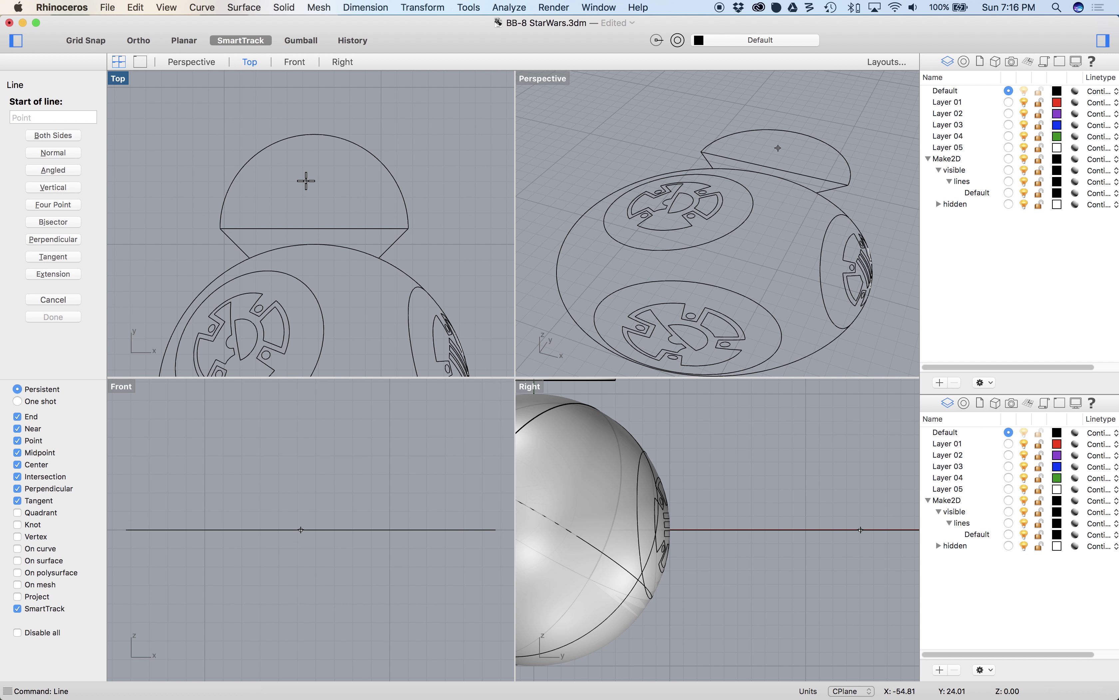
click(194, 178)
click(434, 179)
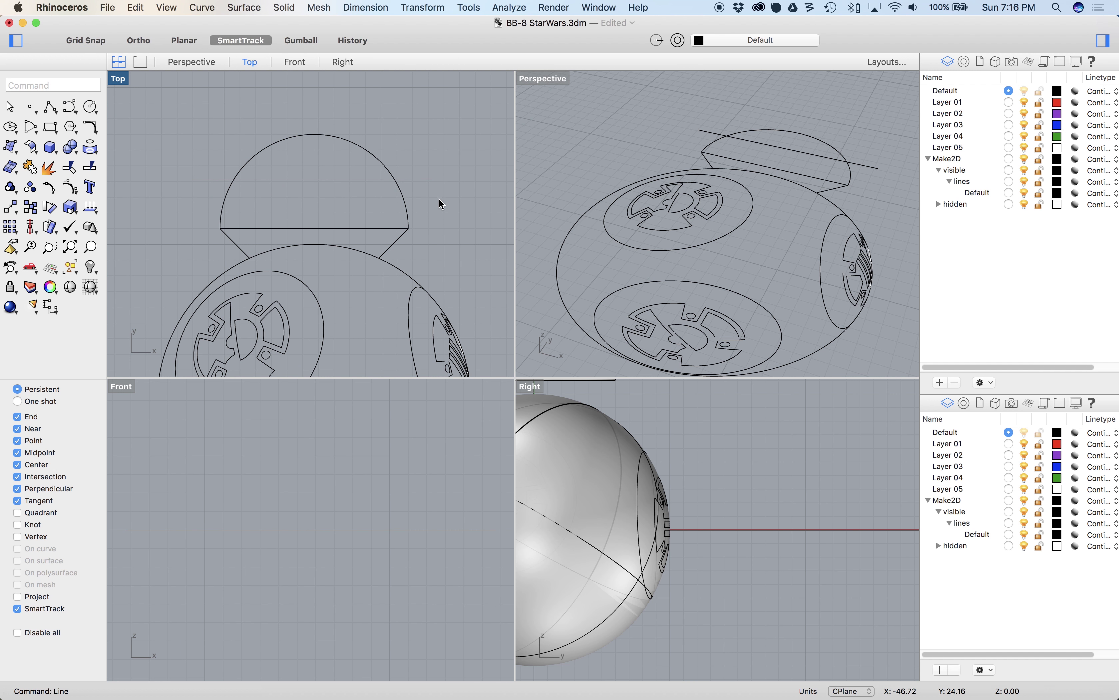
key(Return)
click(440, 201)
click(184, 201)
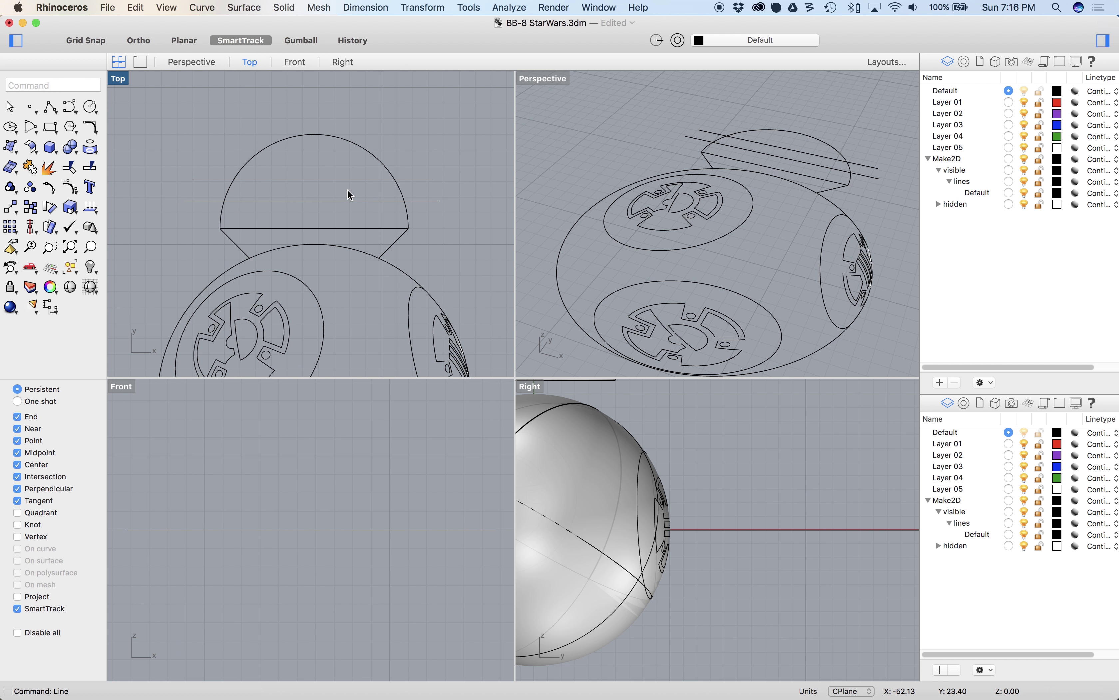
- Draw a small eye circle between the lines and offset a larger circle around it
text(curve)
key(Return)
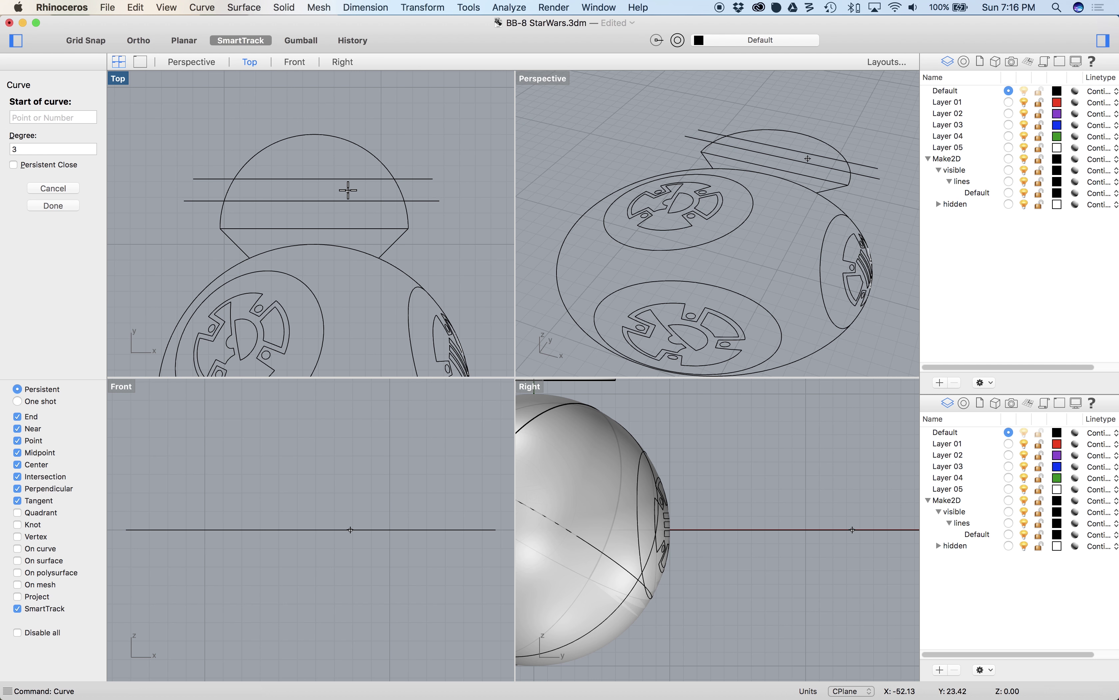
text(circle)
key(Return)
click(314, 190)
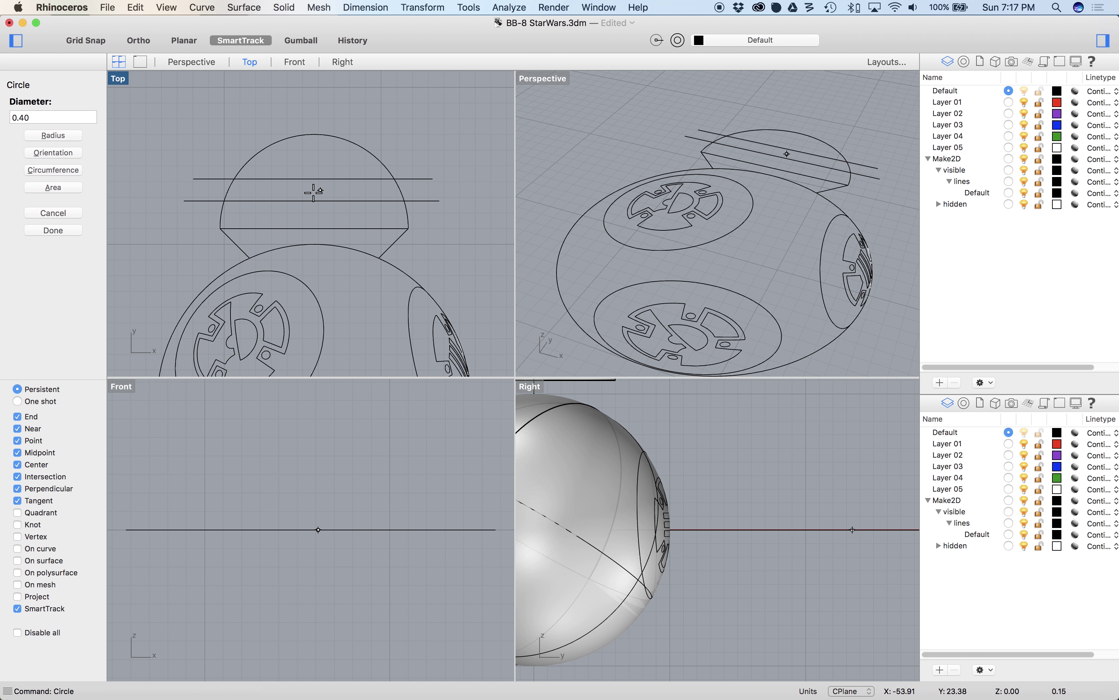
click(302, 189)
click(302, 189)
text(of)
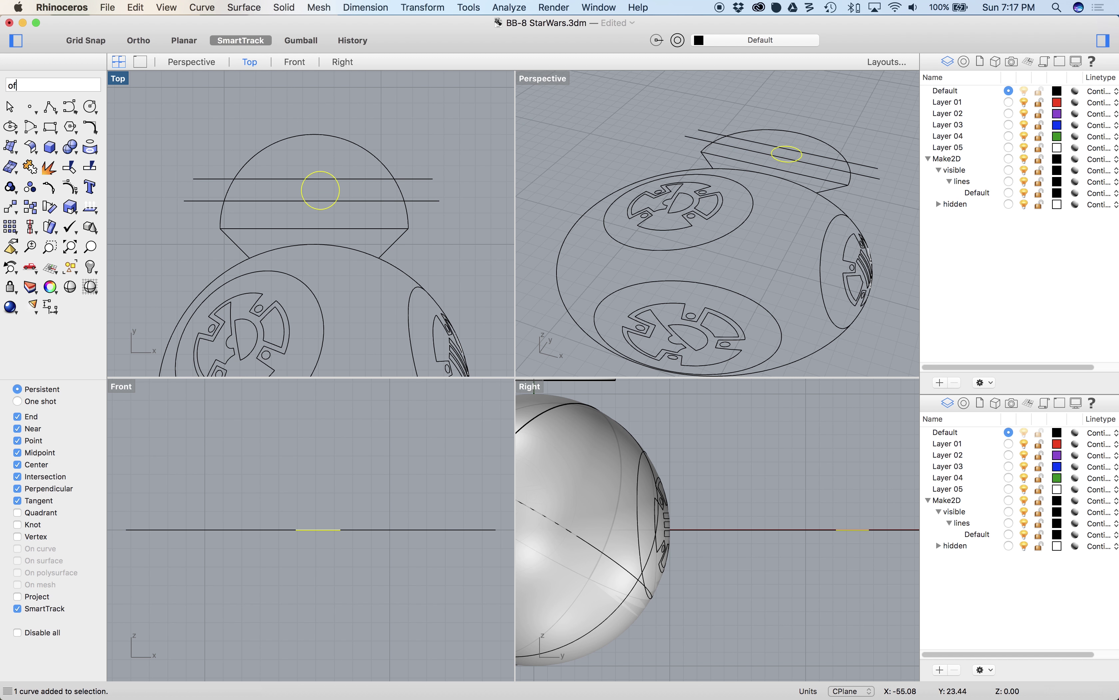
key(Return)
click(275, 200)
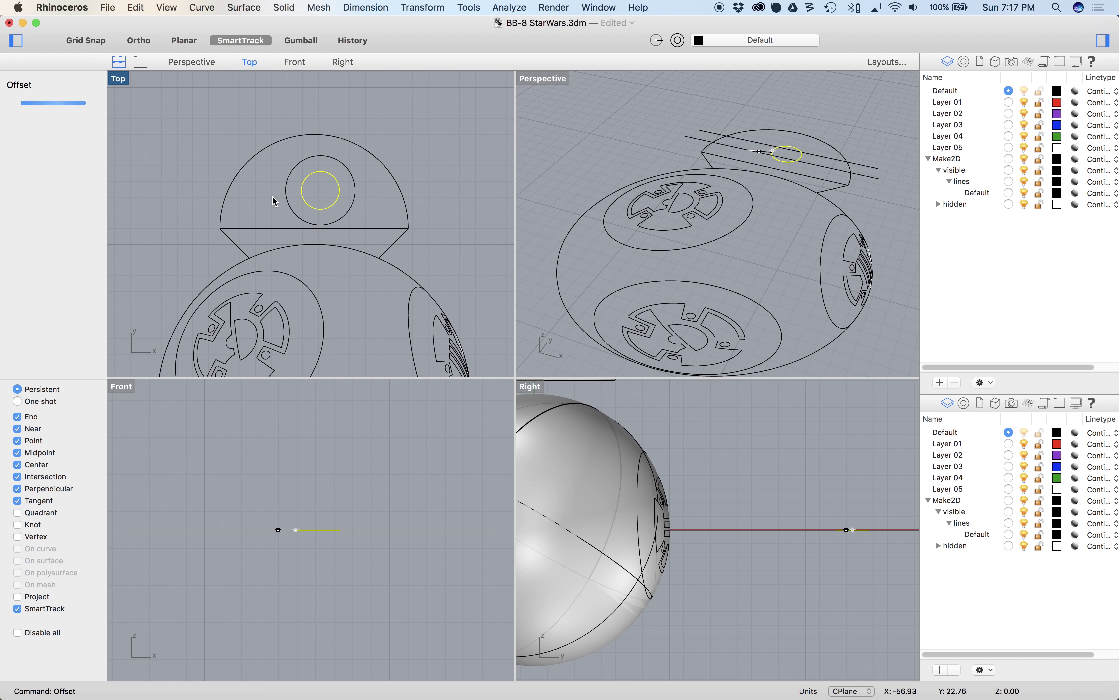
- Trim the two stripe lines and the outer circle against each other, leaving a gap around the eye
drag(285, 209, 265, 175)
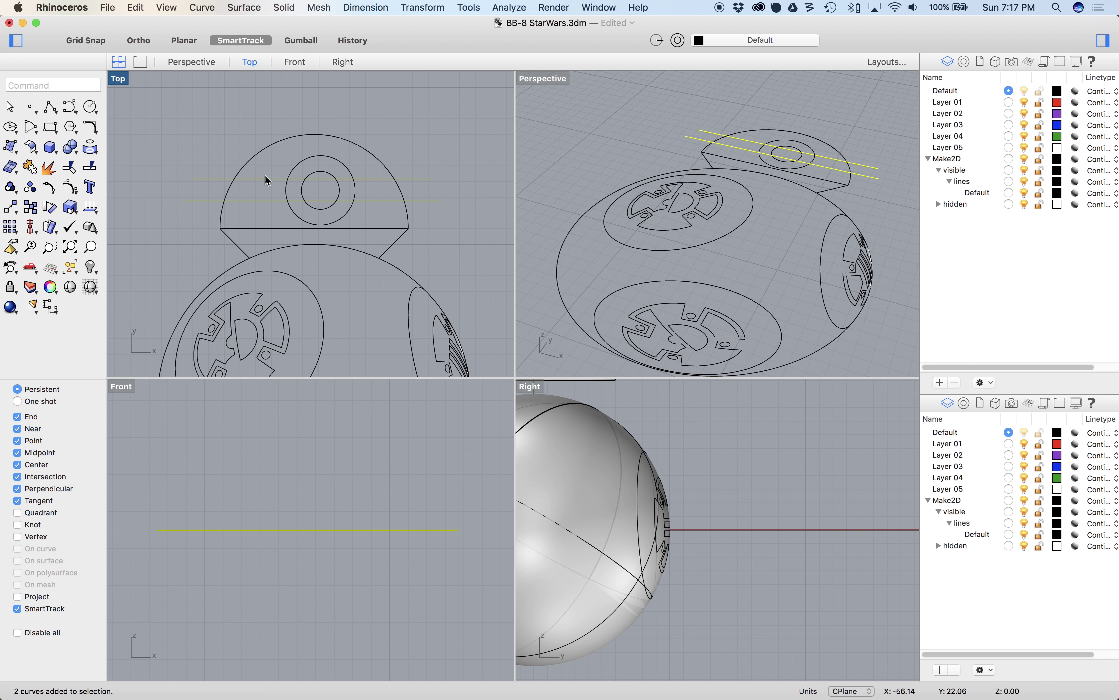
click(287, 191)
text(trim)
key(Return)
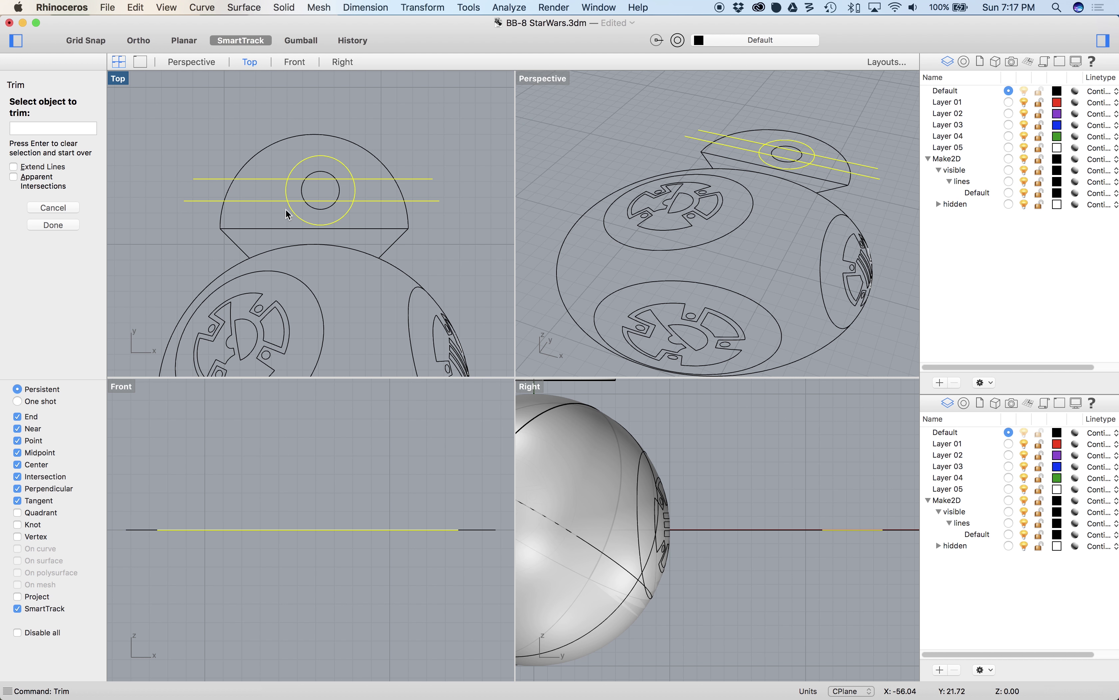
click(293, 168)
click(294, 178)
click(296, 200)
click(297, 217)
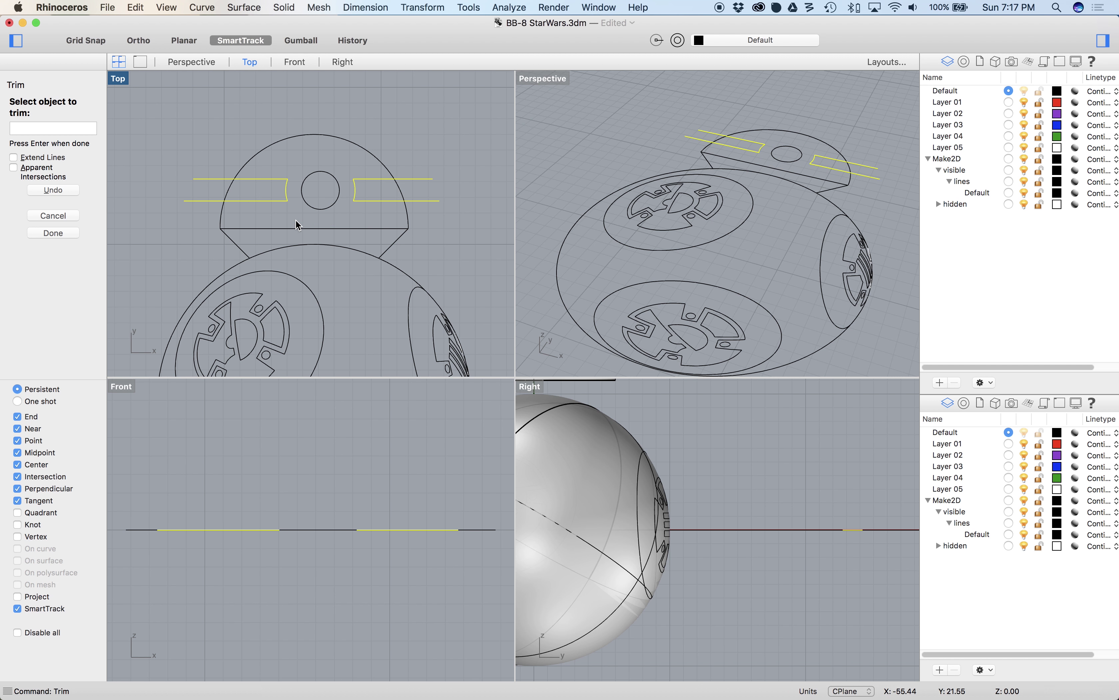
key(Return)
key(Escape)
- Pan the Top view to the drawing and select the whole edited BB-8 drawing
scroll(347, 249, down, 8)
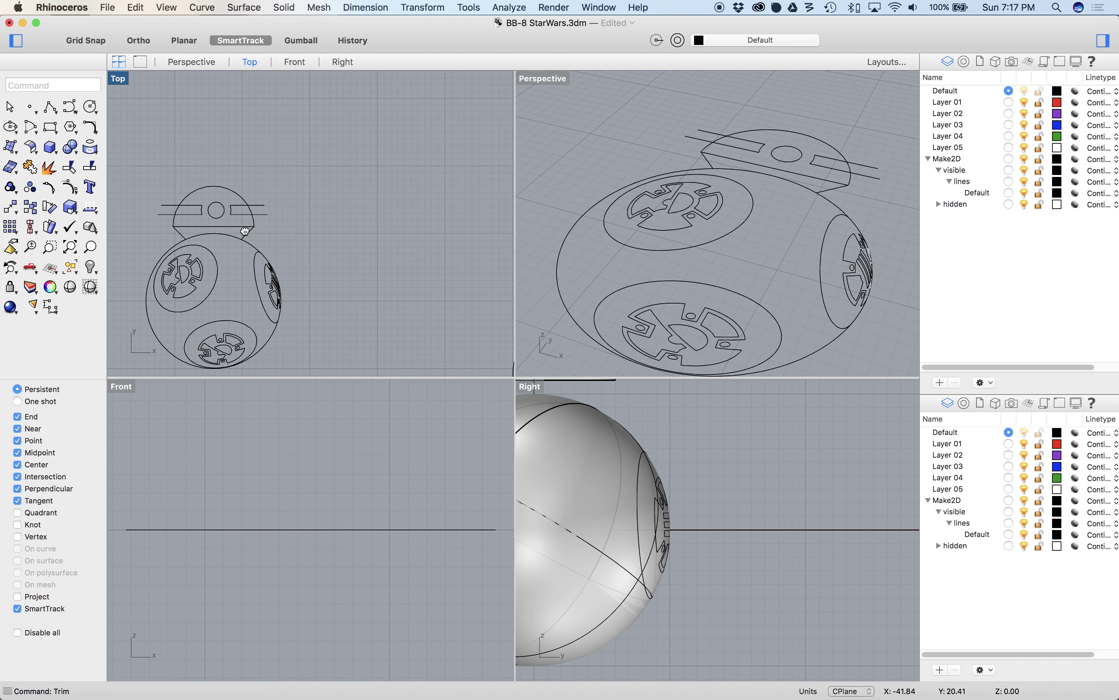
right_drag(396, 251, 180, 229)
right_drag(366, 231, 272, 209)
scroll(300, 208, up, 2)
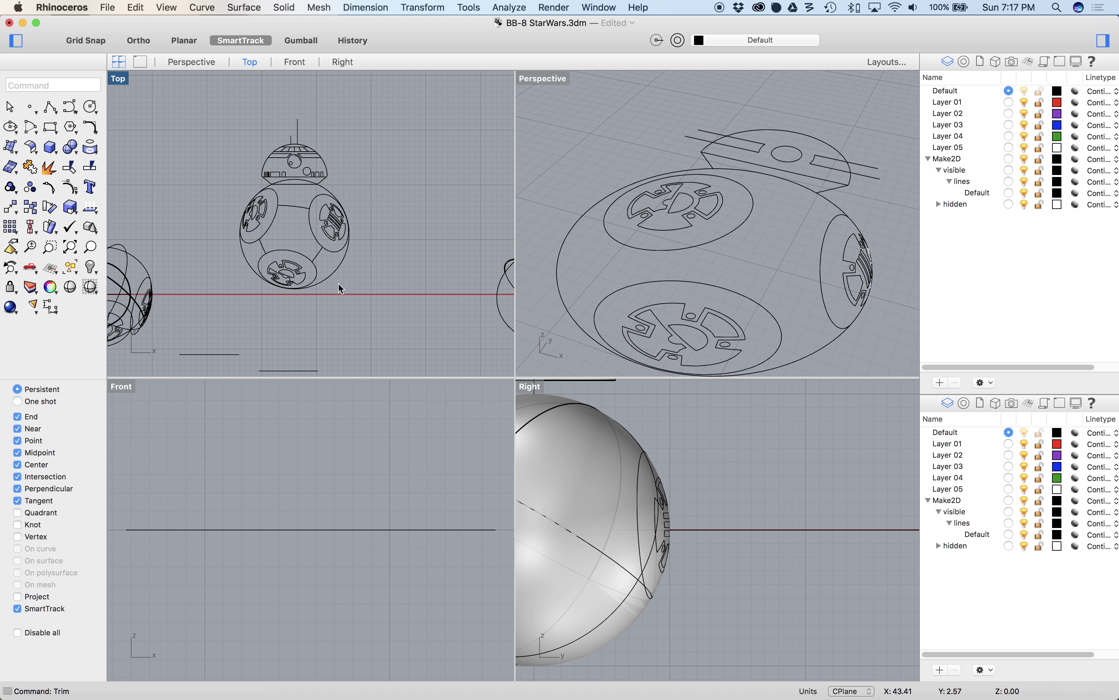
drag(356, 300, 234, 135)
- Zoom to the BB-8 drawing with ZSA and maximize the Top viewport
text(zsa)
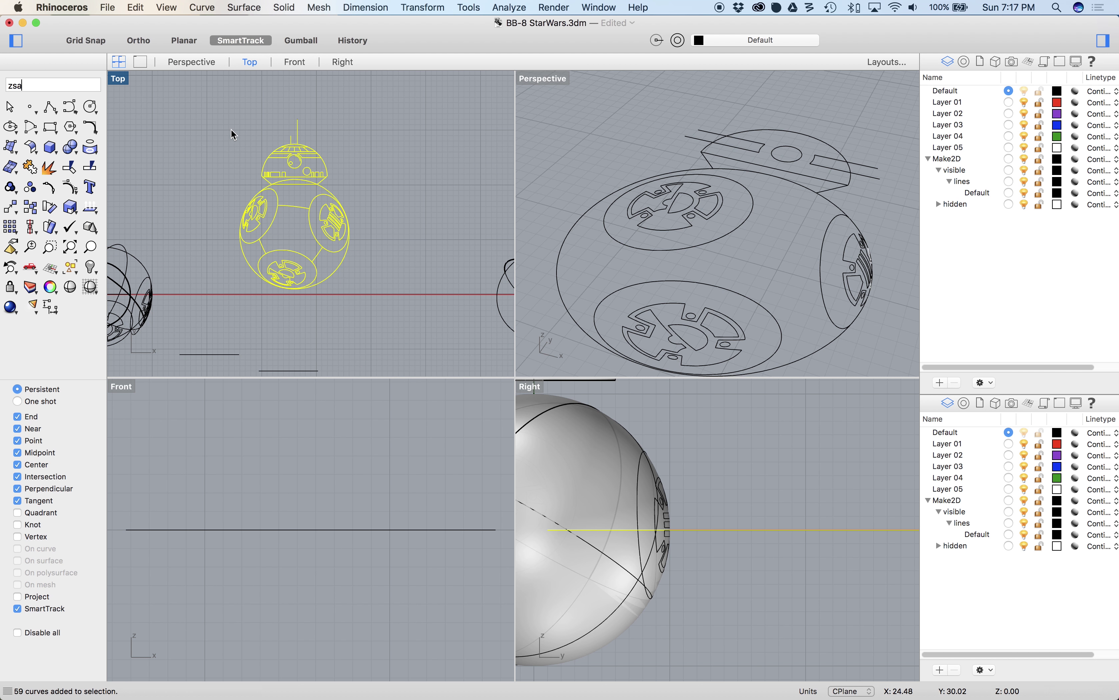
key(Return)
double_click(118, 80)
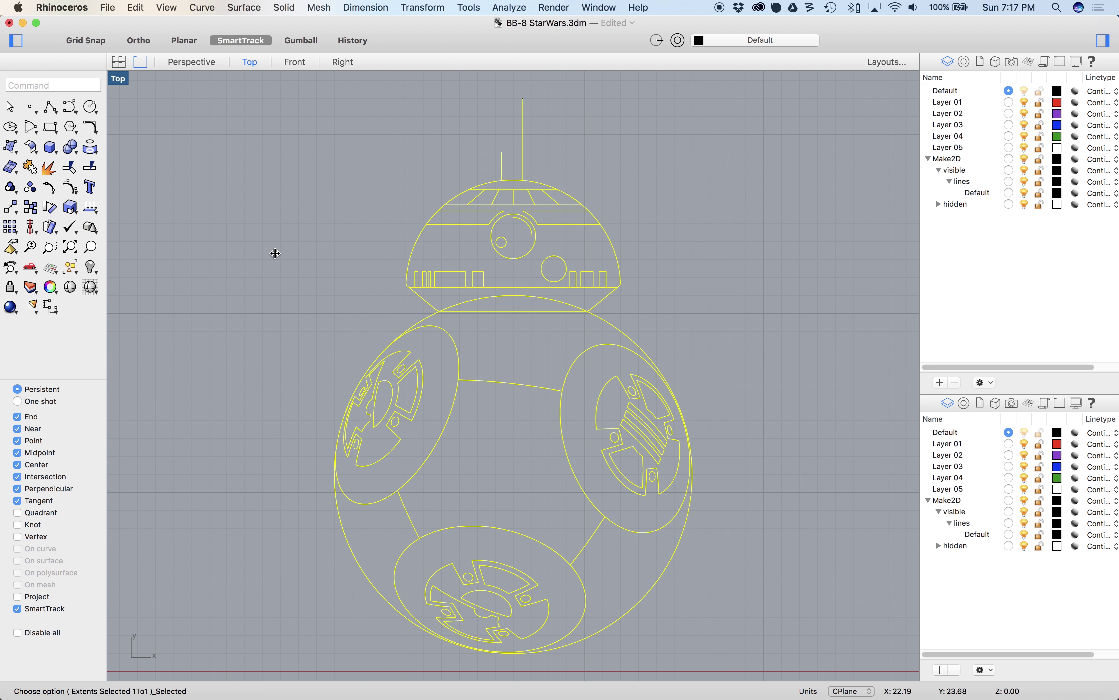
click(353, 270)
scroll(348, 280, down, 2)
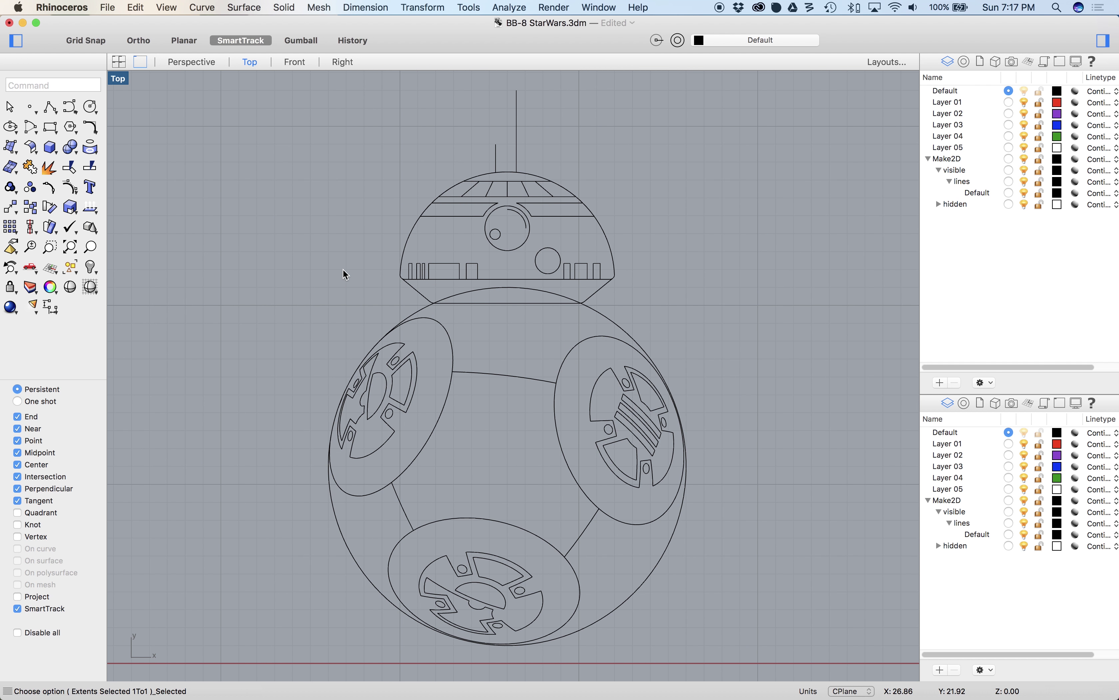
- Select all 60 drawing curves, use File > Export Selected, then switch to Illustrator
drag(691, 654, 391, 354)
drag(246, 107, 244, 105)
click(108, 7)
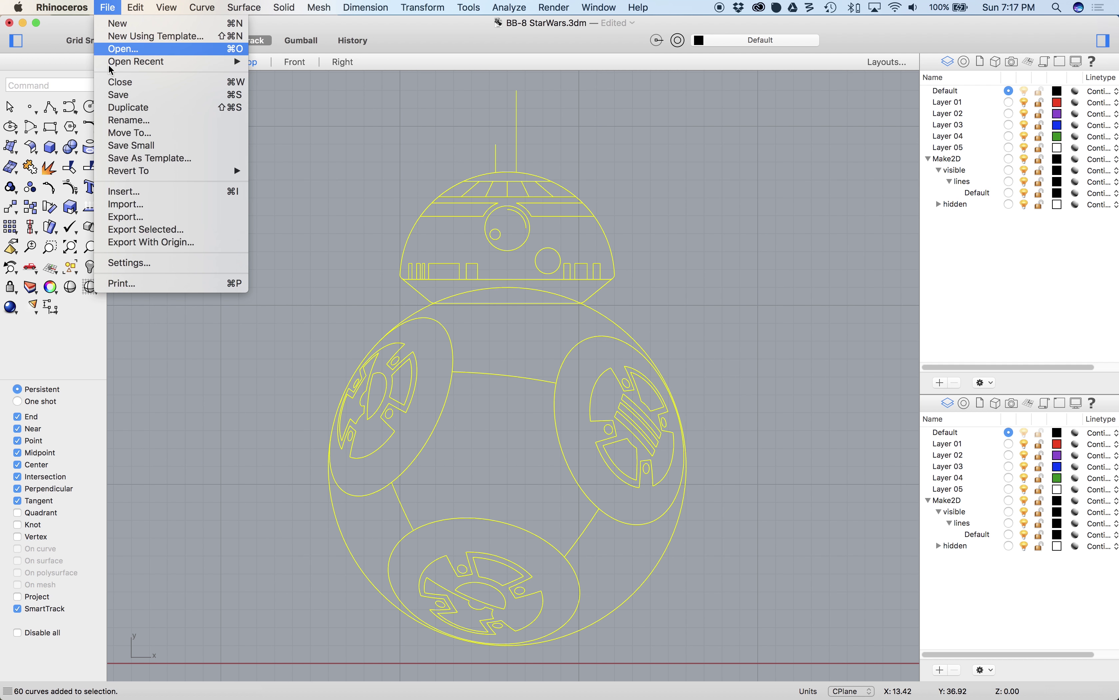
click(148, 229)
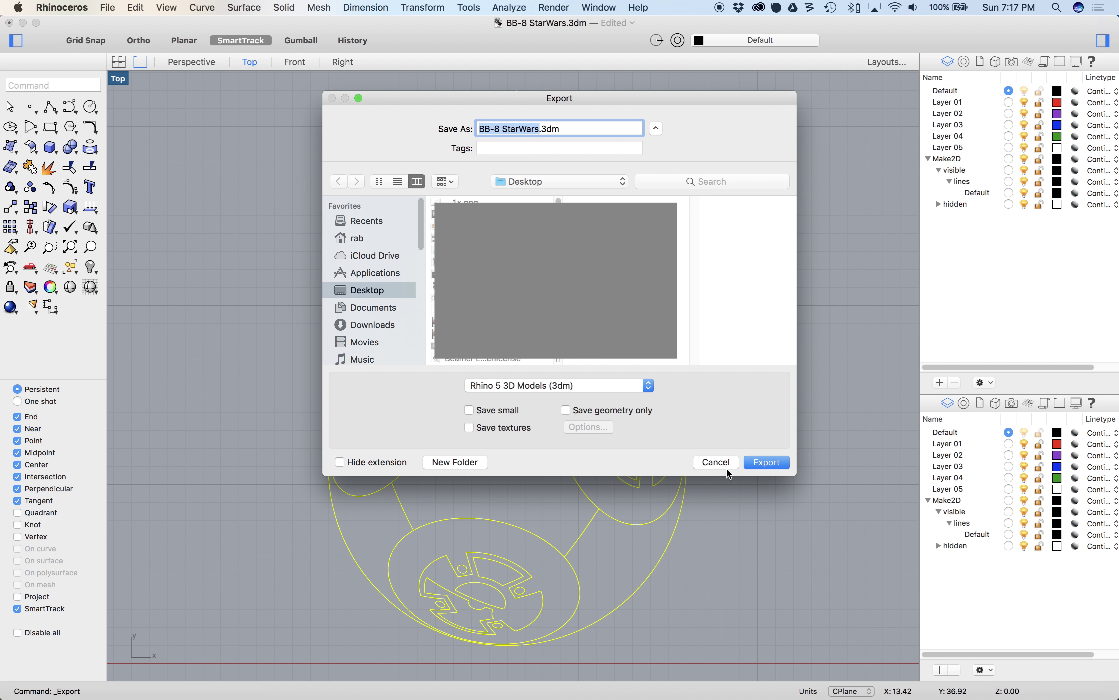
click(725, 464)
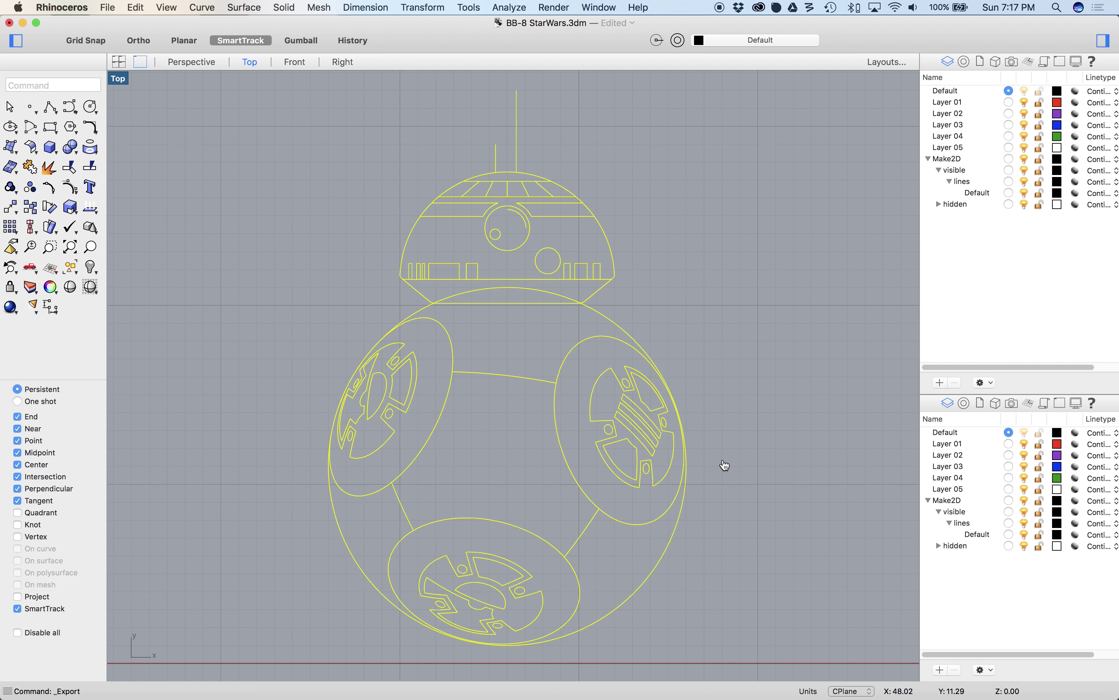
key(super+Tab)
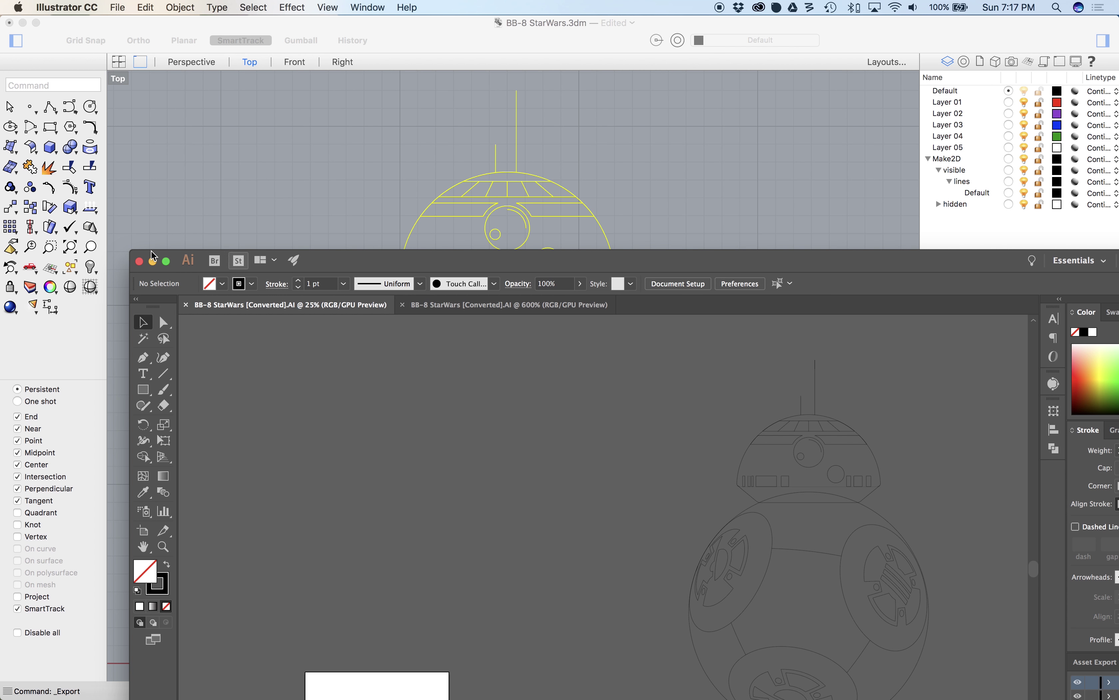
- Maximize the document window, select all the BB-8 line art and move it toward the artboard
click(167, 262)
right_click(525, 307)
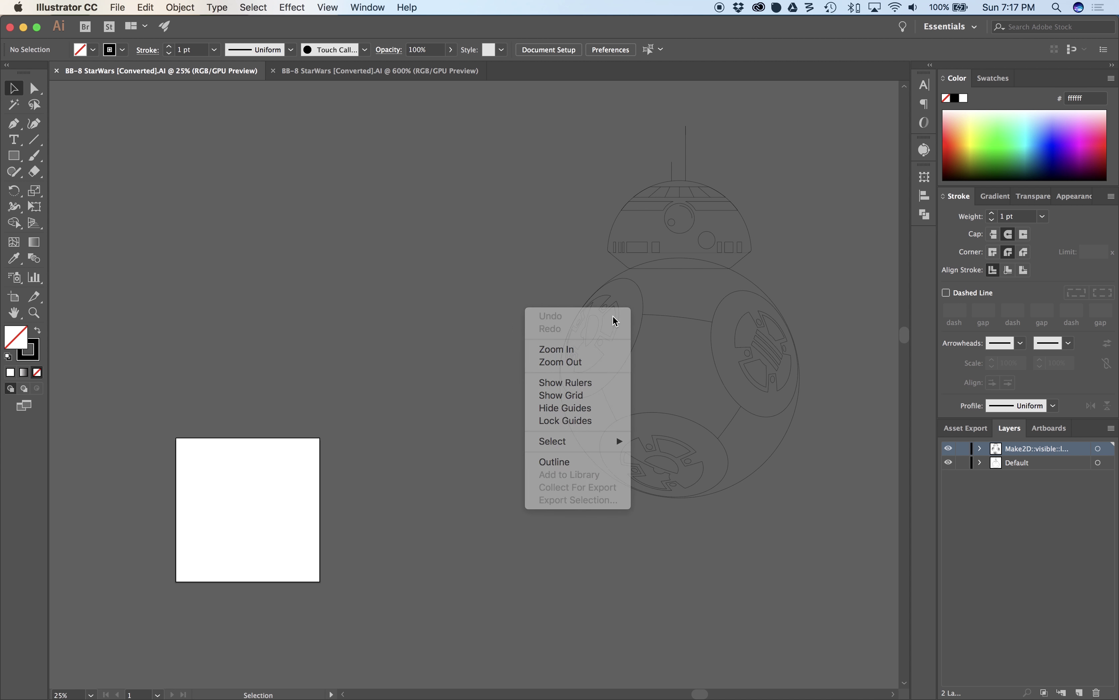
click(728, 311)
scroll(776, 486, up, 3)
key(super+a)
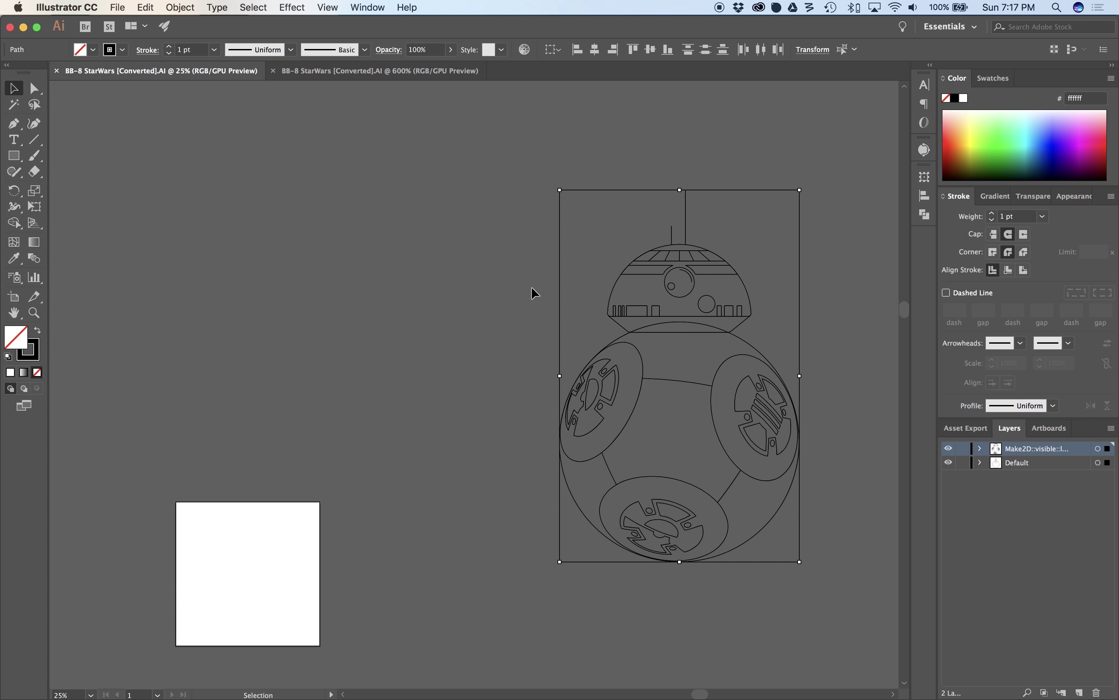
drag(644, 379, 245, 466)
- Position and scale BB-8 with corner handles until it fills most of the white artboard
scroll(620, 318, left, 5)
scroll(620, 318, down, 3)
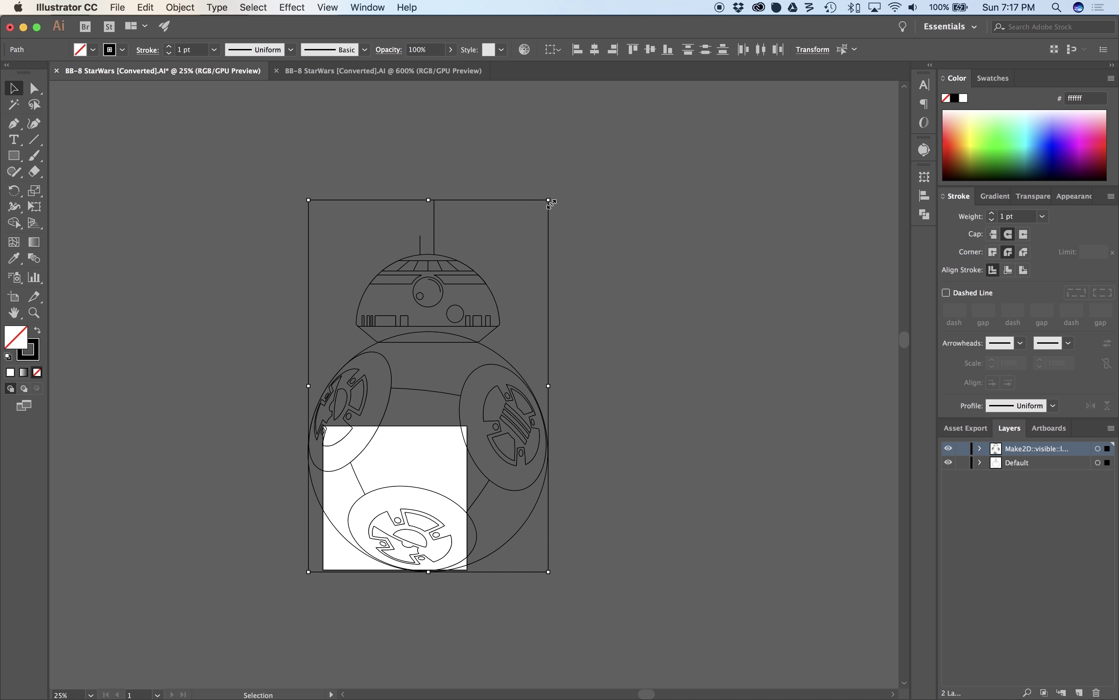
mouse_move(552, 201)
mouse_down()
mouse_move(492, 252)
mouse_move(482, 302)
mouse_up()
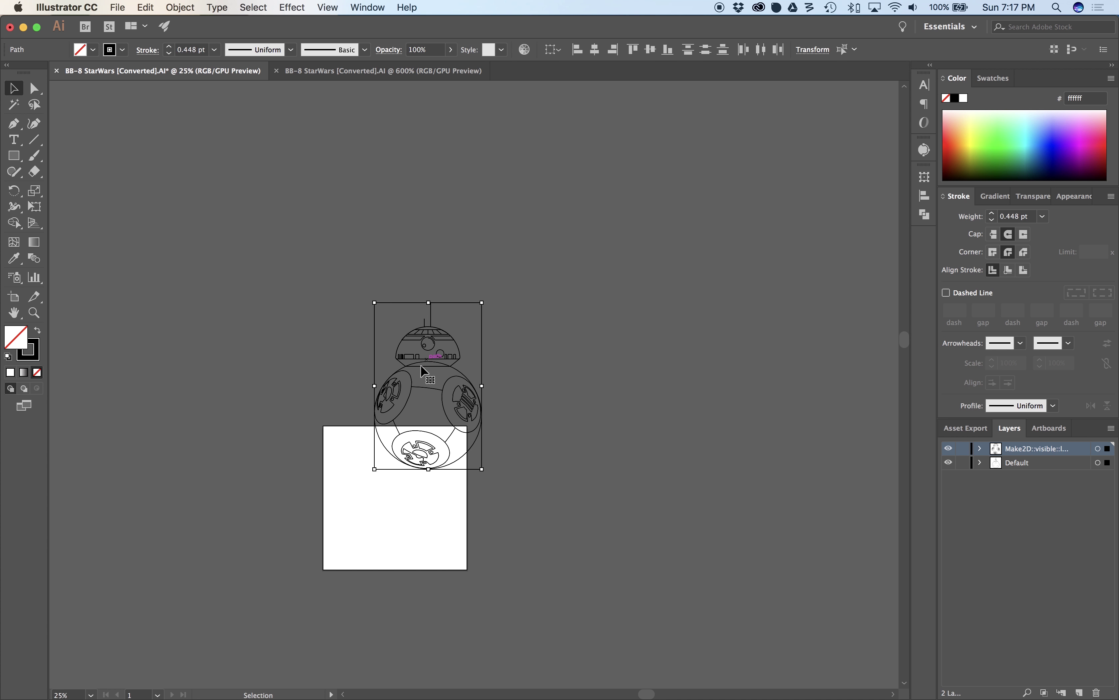
drag(430, 364, 398, 459)
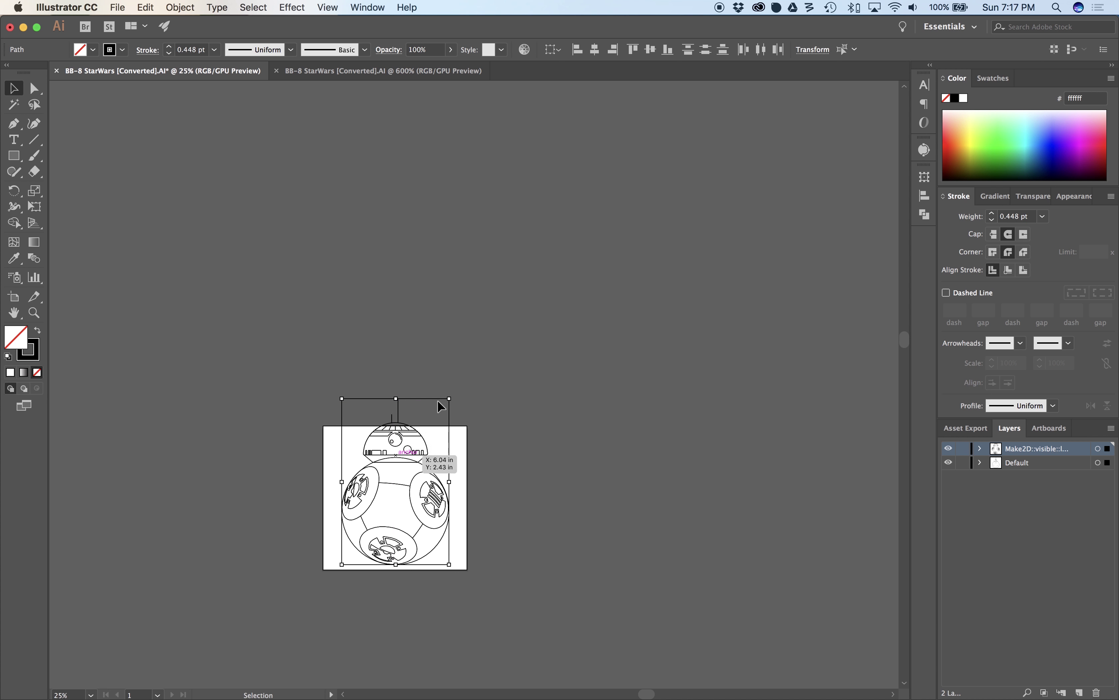
mouse_move(451, 397)
alt+shift+mouse_down()
mouse_move(445, 430)
mouse_move(424, 436)
mouse_move(577, 285)
alt+shift+mouse_up()
alt+scroll(408, 486, up, 2)
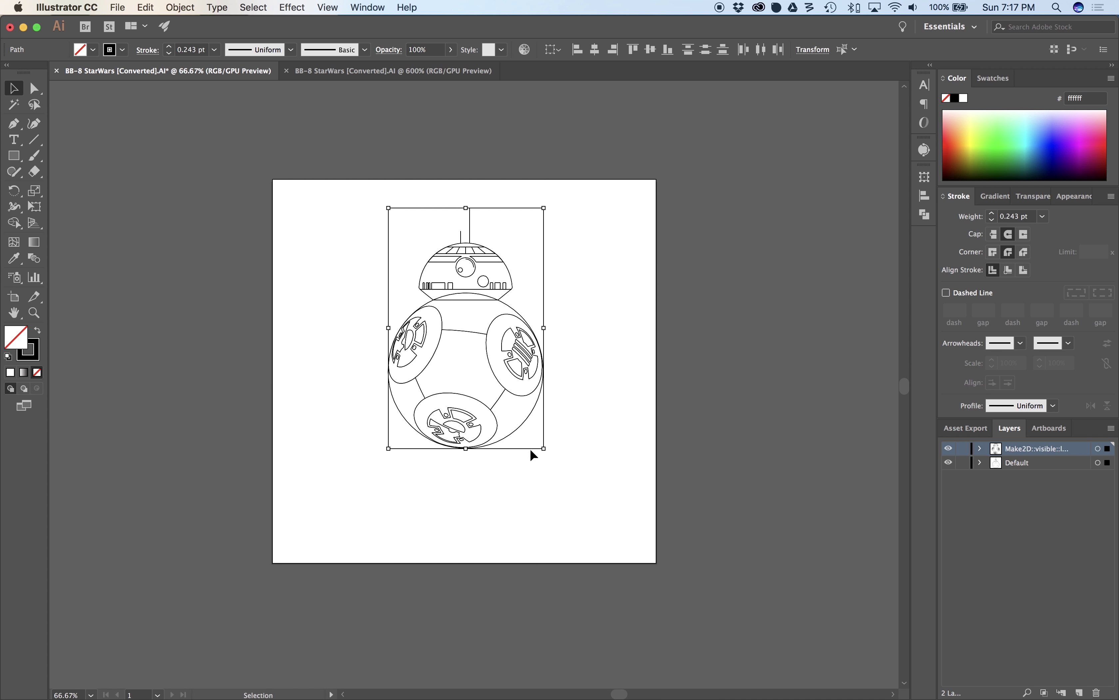
right_click(545, 448)
click(545, 448)
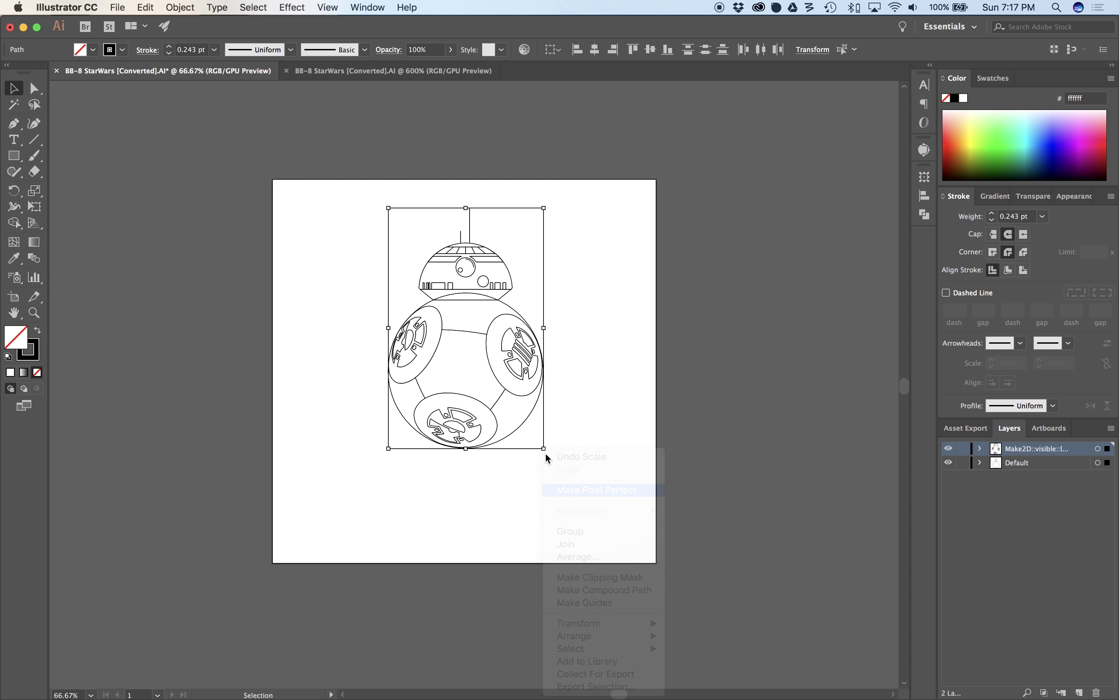
drag(545, 448, 578, 509)
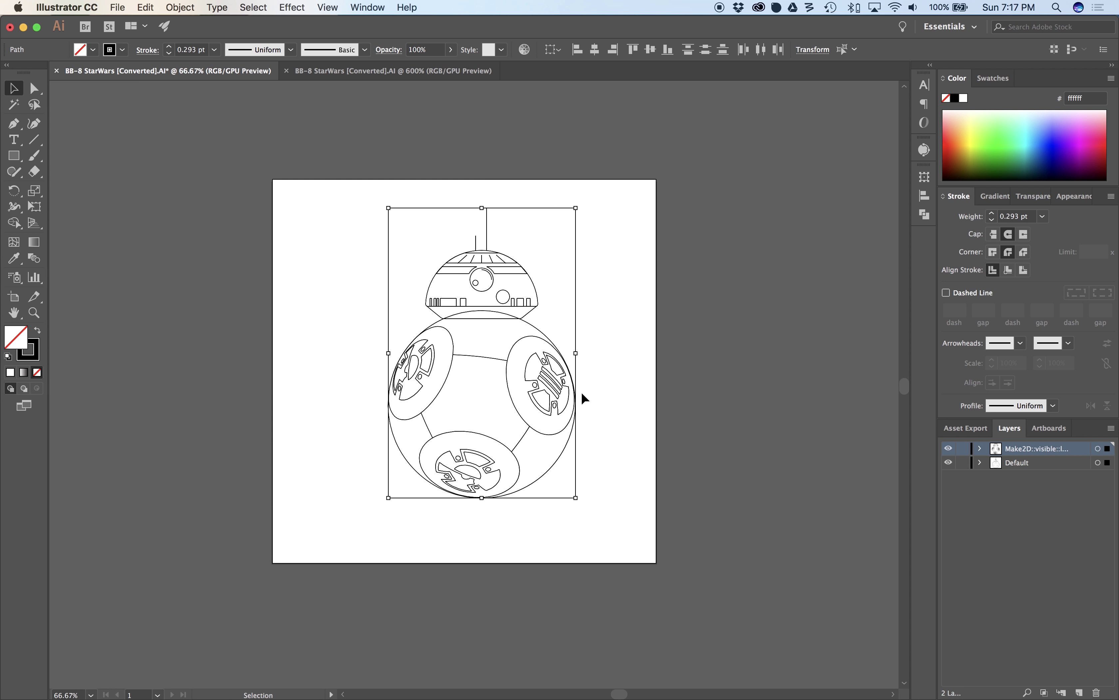
click(484, 372)
alt+scroll(486, 372, up, 1)
- Set the stroke weight of the whole BB-8 drawing to 2 pt
drag(661, 586, 305, 137)
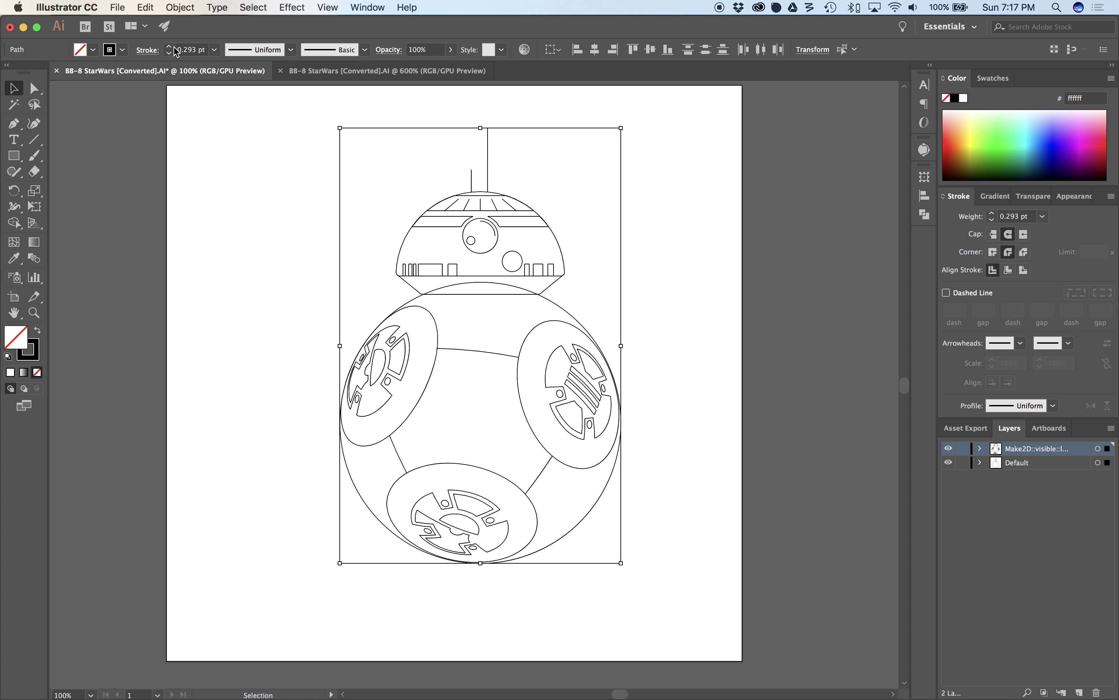
click(185, 49)
text(2)
key(Return)
click(223, 205)
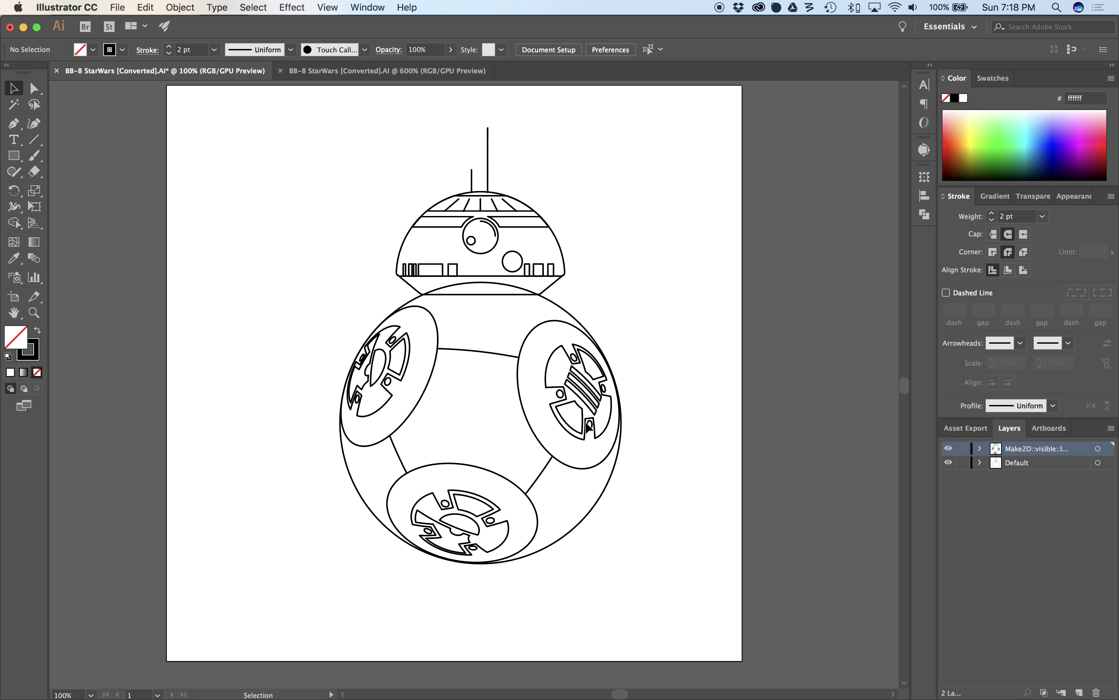
drag(661, 612, 257, 95)
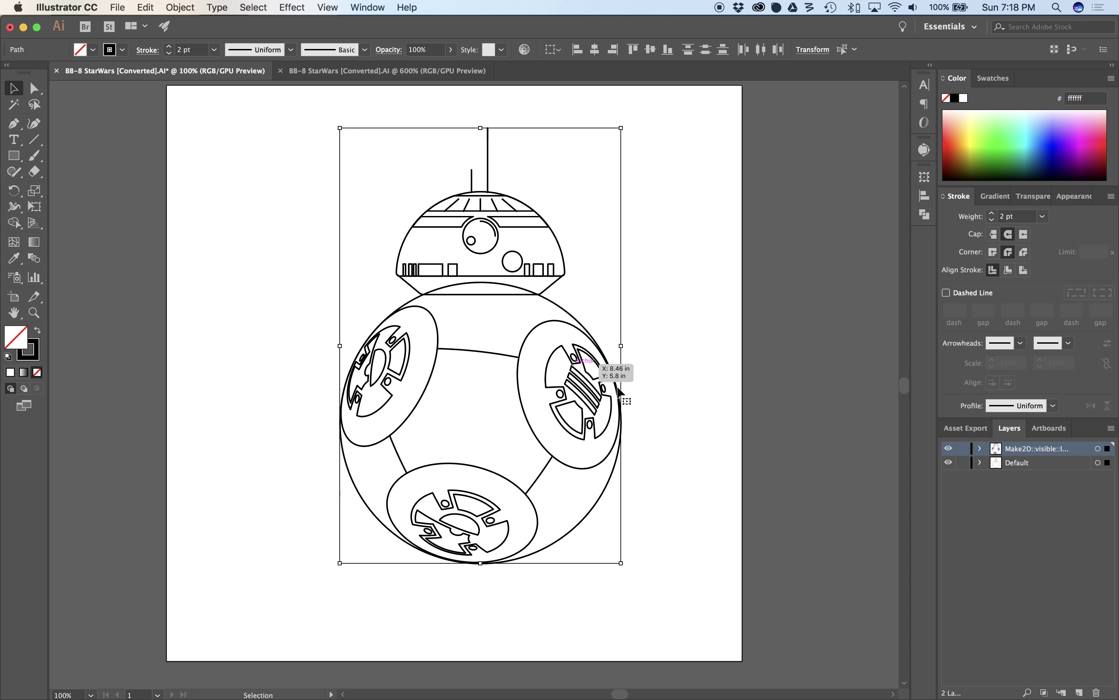
- With the Shape Builder and a red fill, fill BB-8's right, left and bottom rings
click(14, 223)
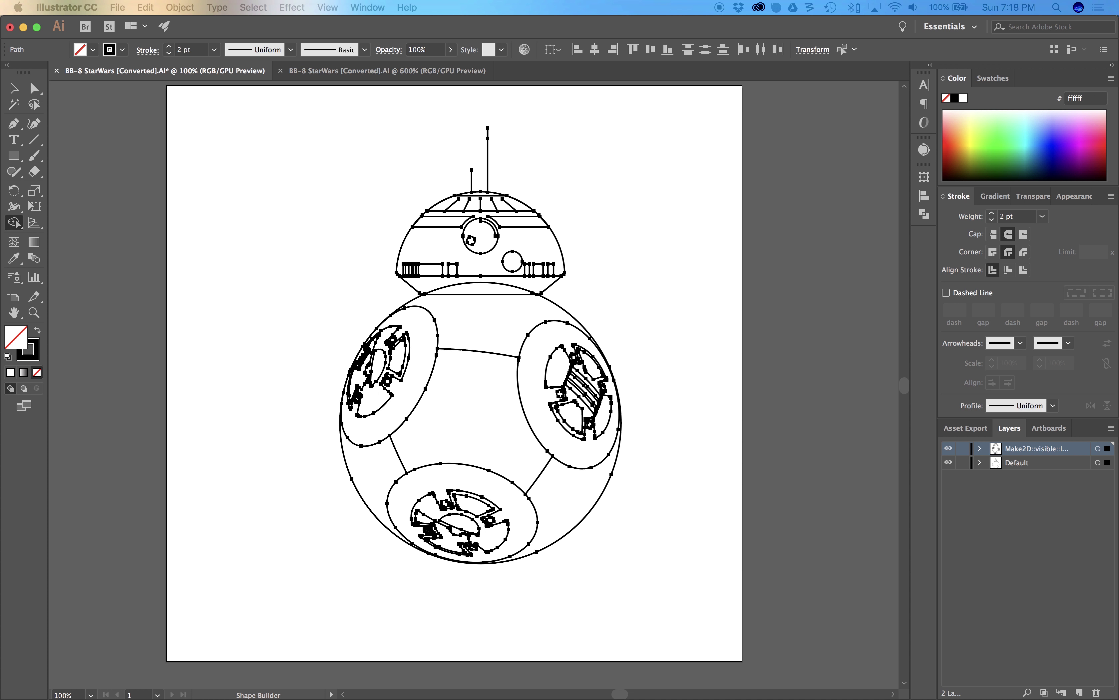
key(Return)
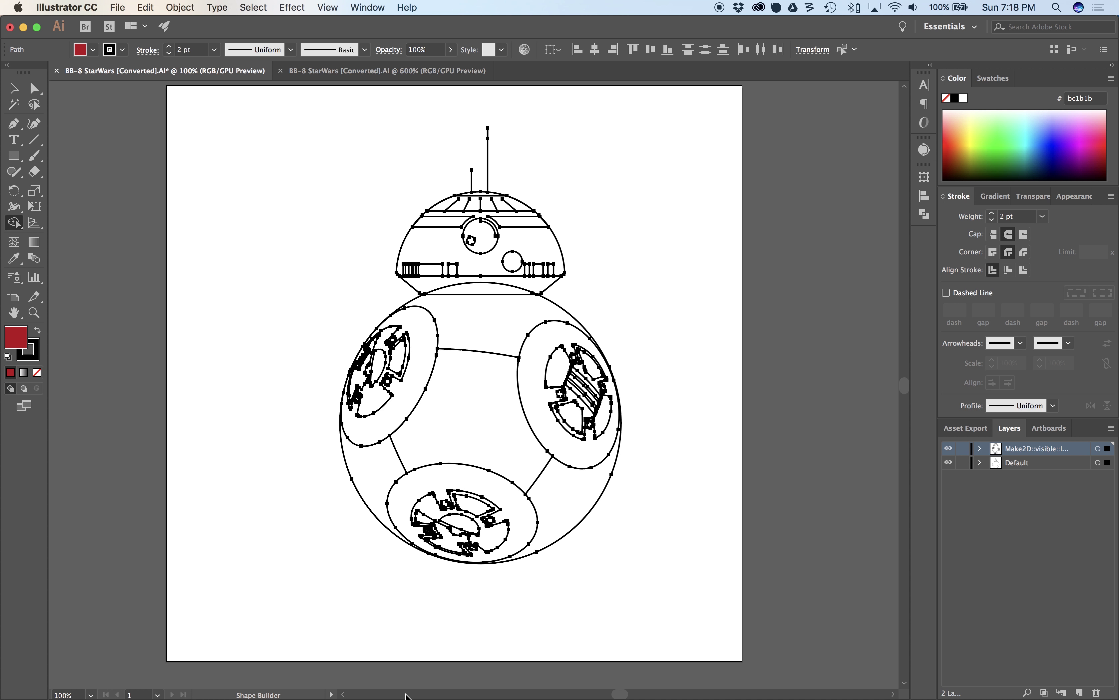
click(547, 357)
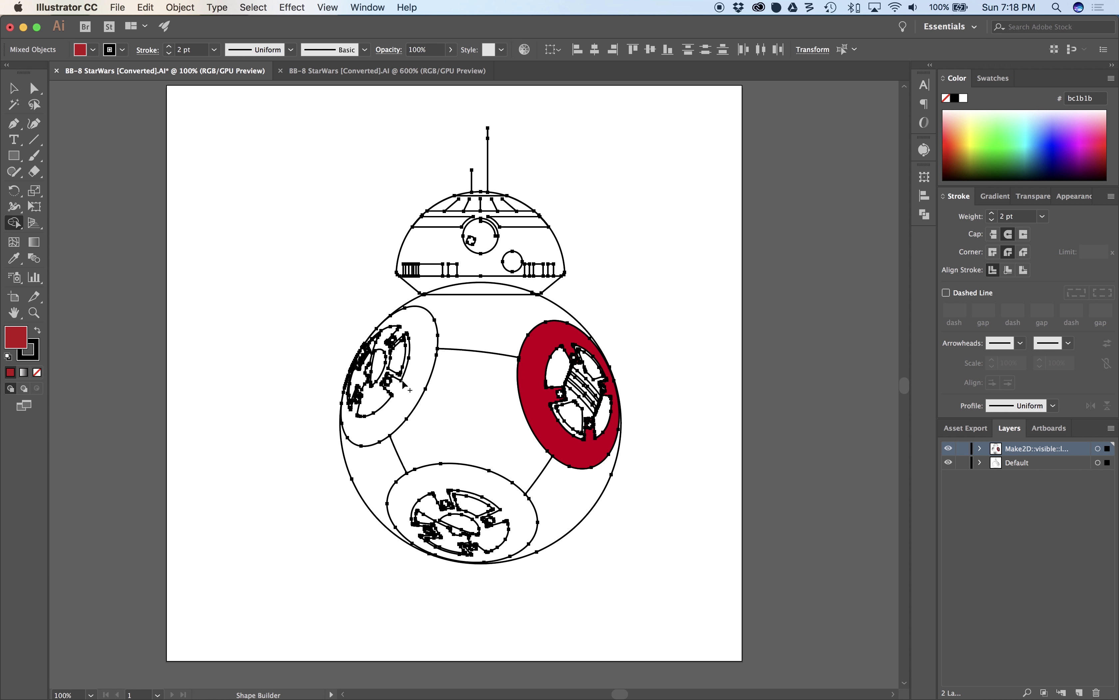
click(422, 388)
click(477, 489)
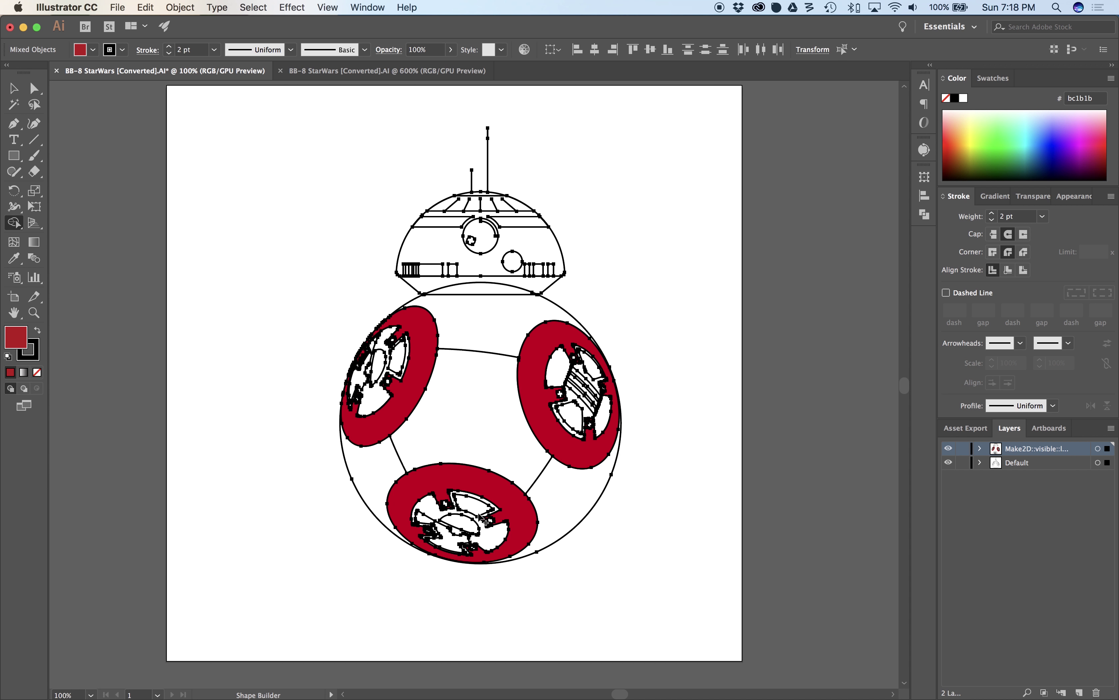
- Fill the bottom ring's three inner pieces red, then return to the Selection tool
click(454, 547)
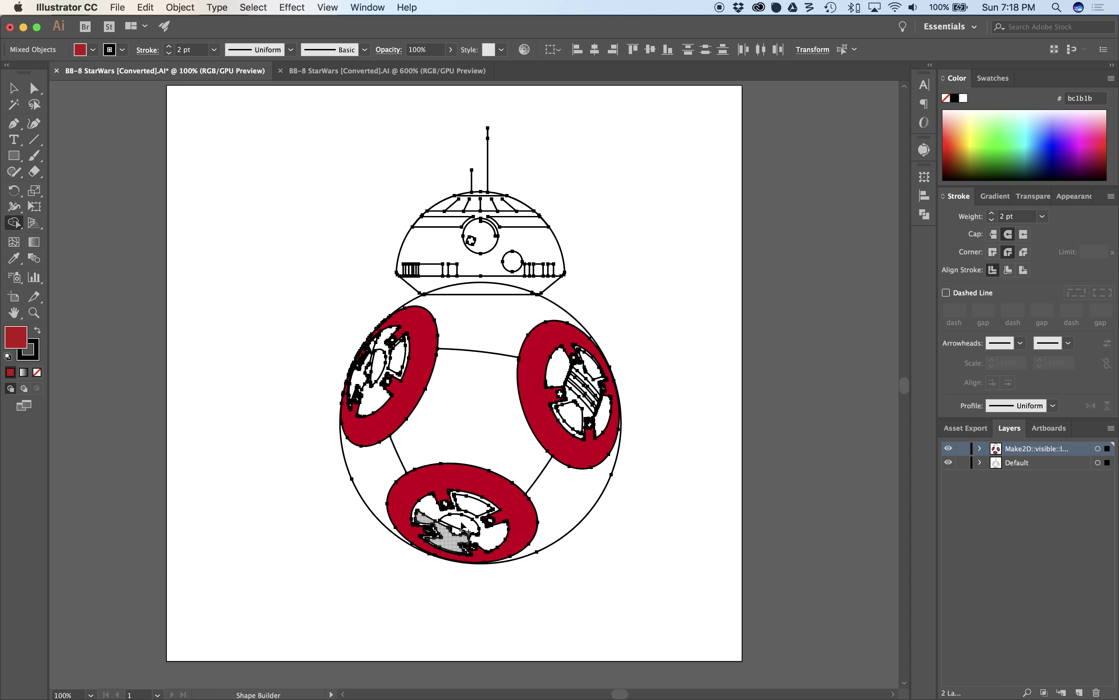
click(472, 509)
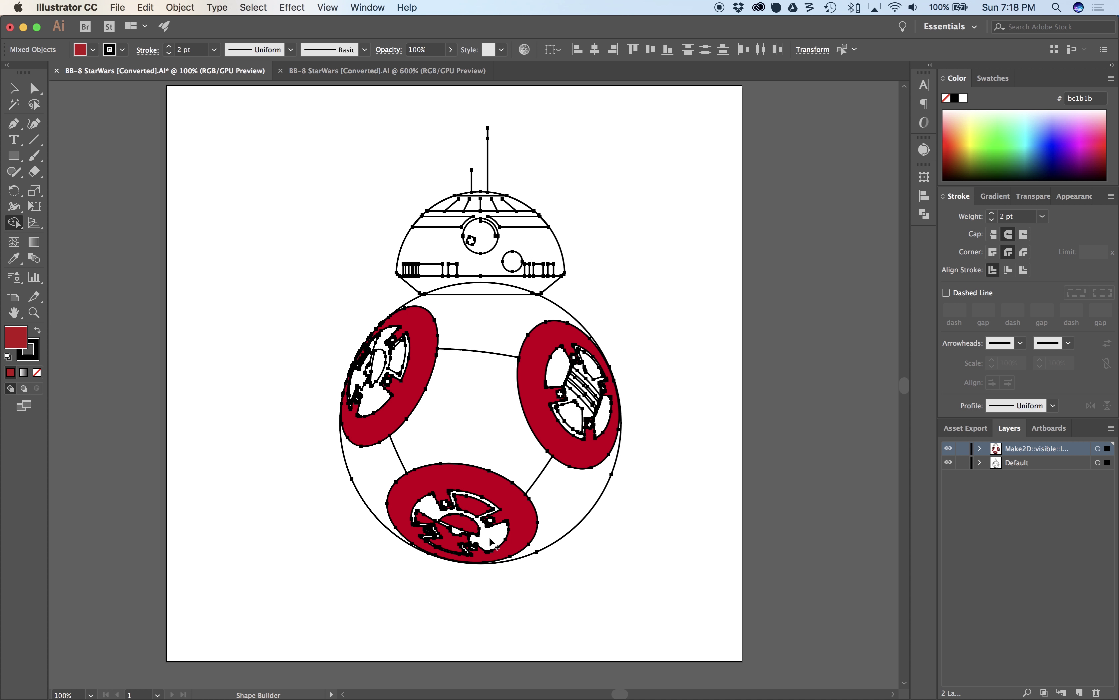
click(488, 527)
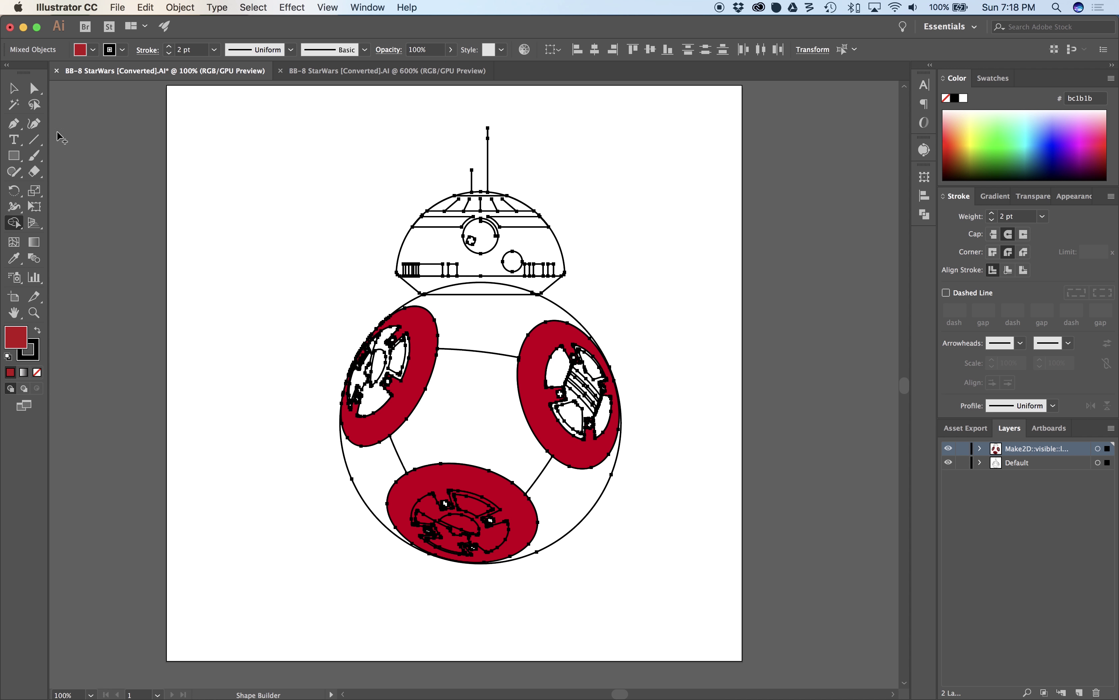
key(v)
click(252, 491)
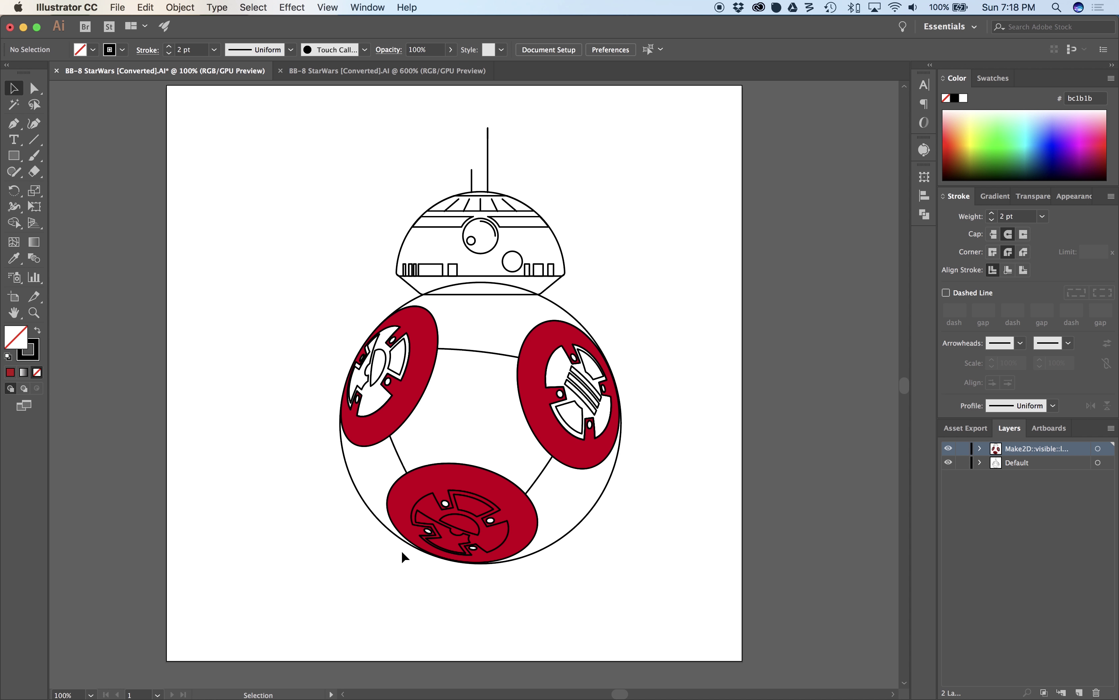
- Give the bottom ring's outer band an orange #ed9c0c fill
alt+scroll(407, 558, up, 1)
alt+scroll(471, 563, up, 1)
click(564, 416)
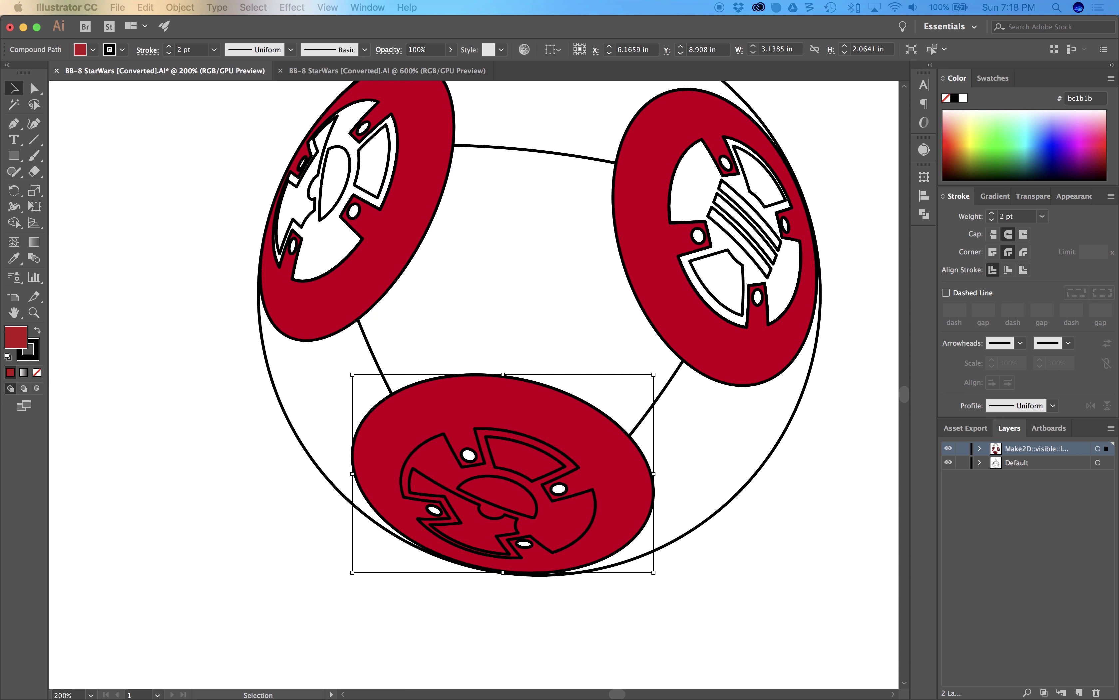
key(Return)
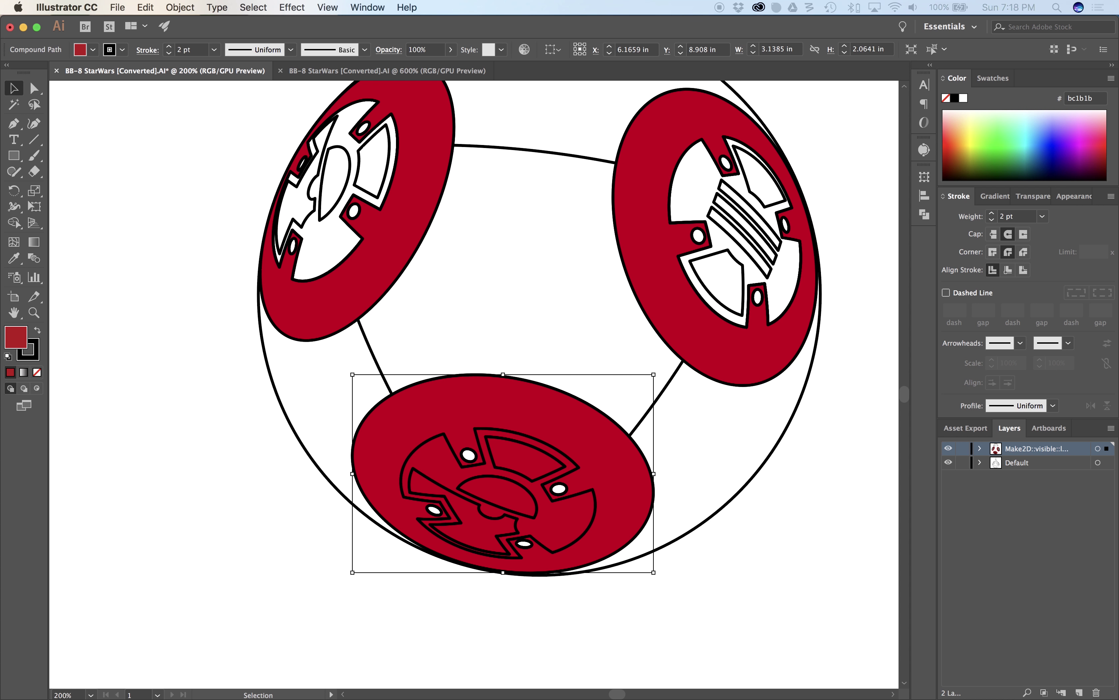
click(570, 293)
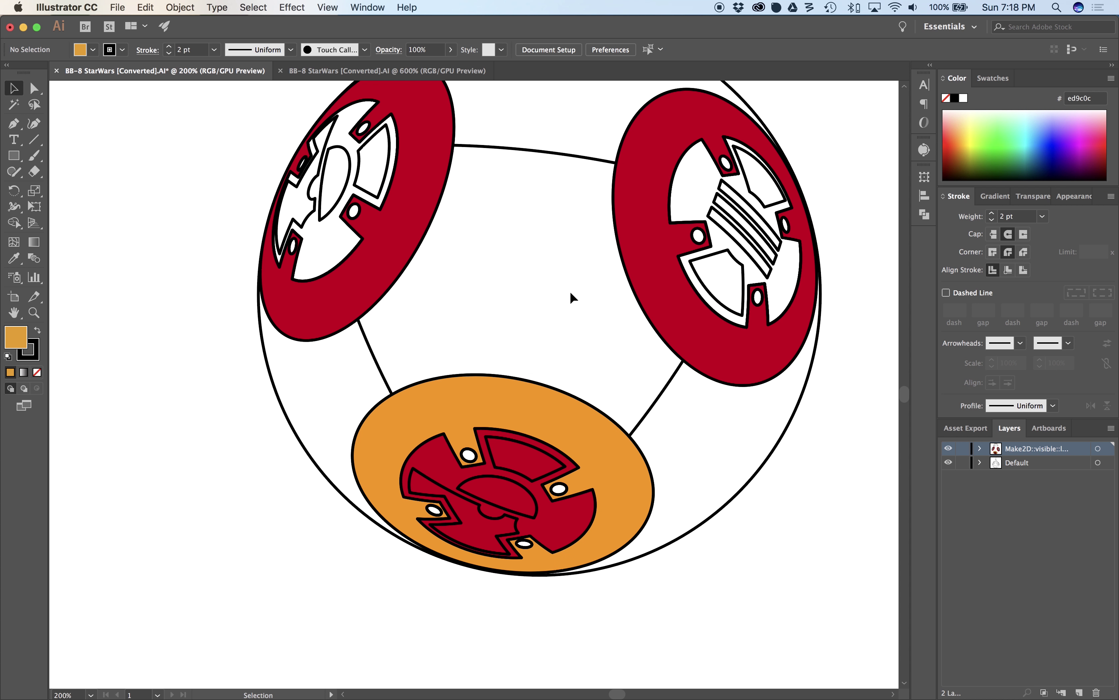
- Switch to the finished BB-8 StarWars [Converted].AI document
drag(569, 289, 516, 447)
alt+scroll(526, 378, up, 1)
alt+scroll(526, 379, down, 2)
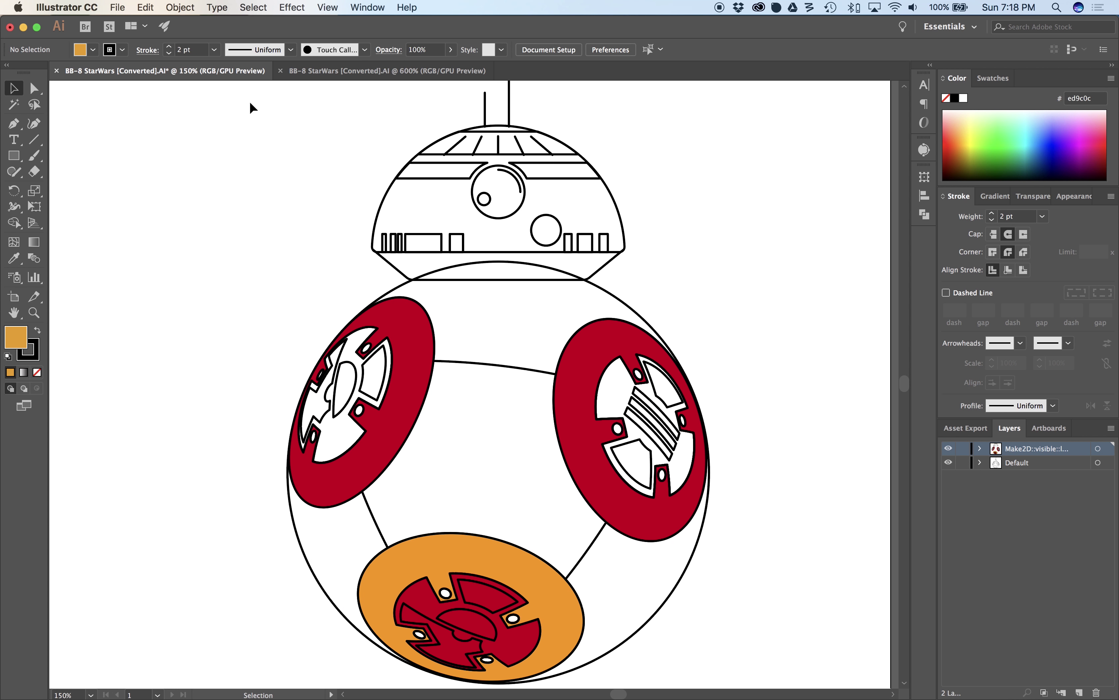
click(347, 71)
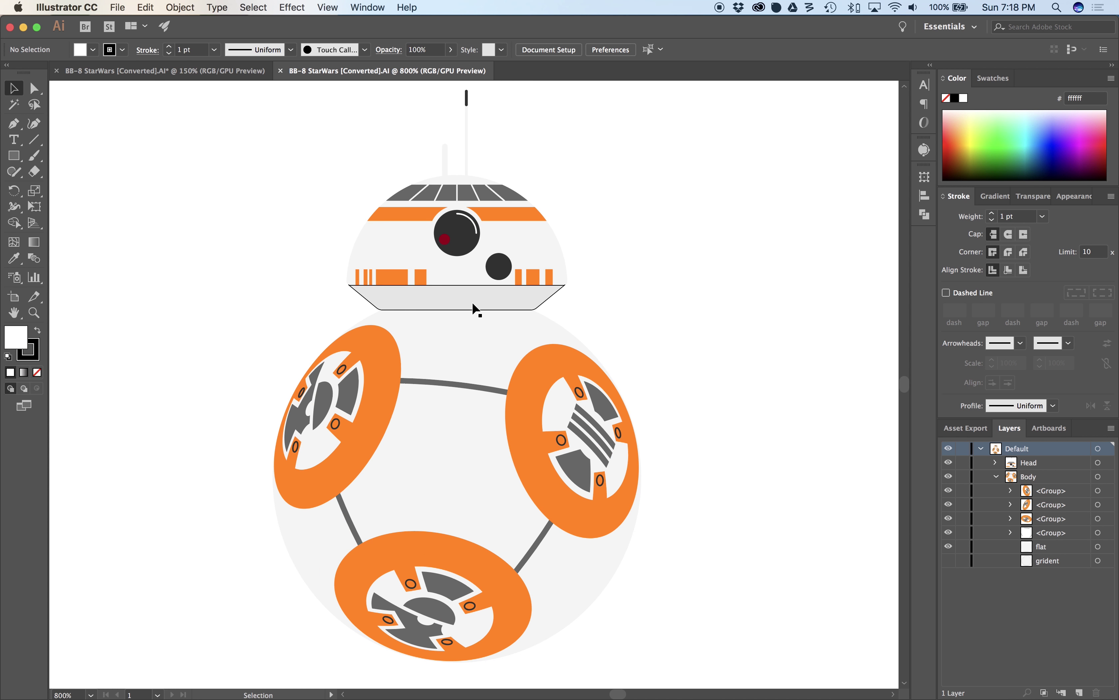
- Look over the finished flat orange-and-white BB-8, then bring up the Safari portfolio window
drag(638, 594, 257, 109)
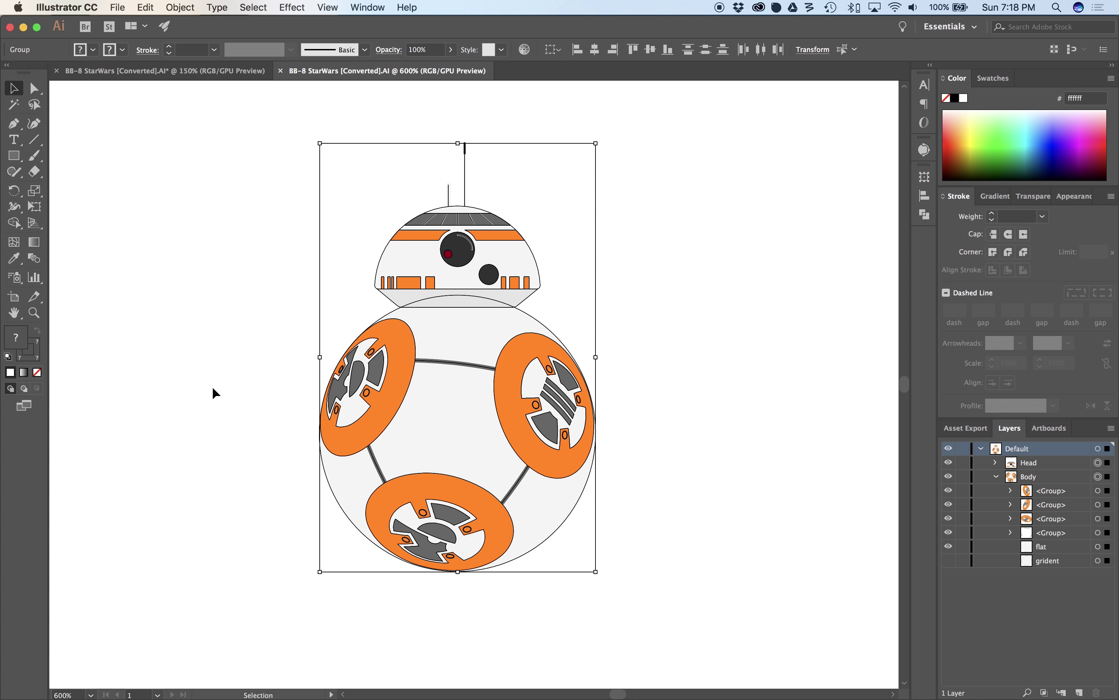
click(211, 389)
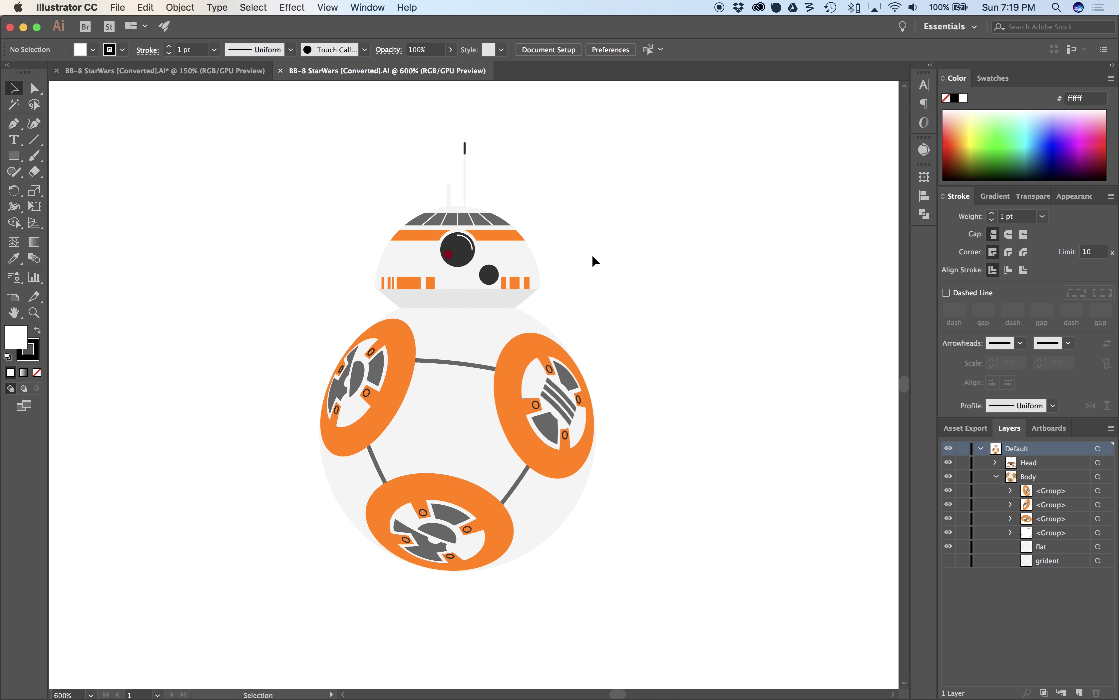
drag(255, 307, 250, 324)
key(a)
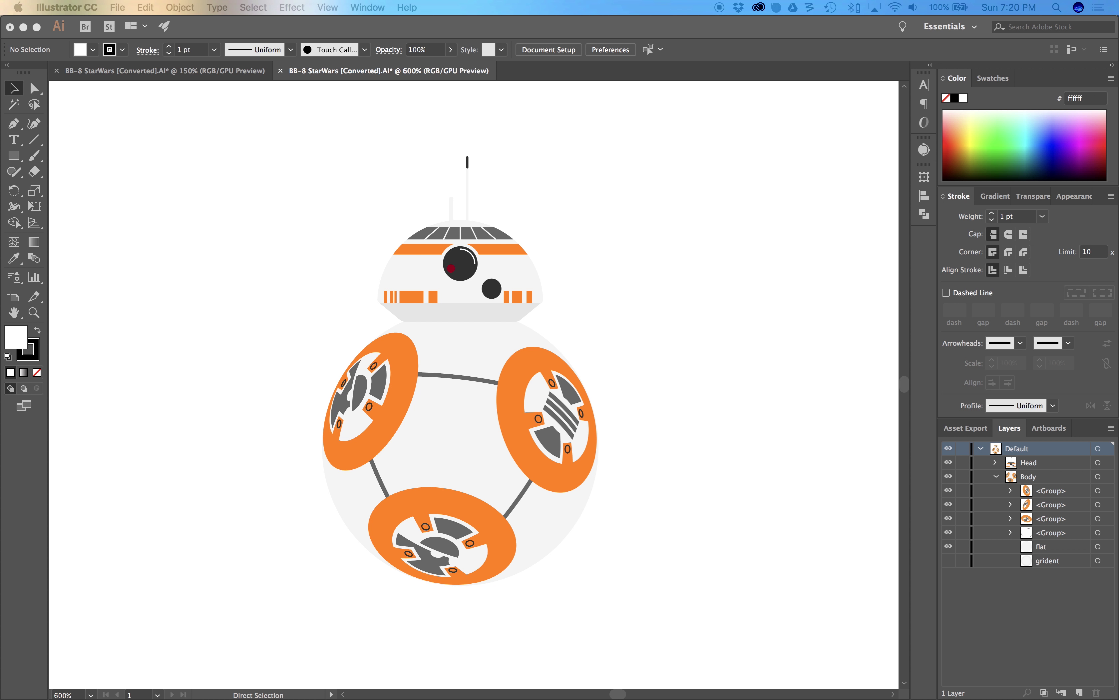
drag(862, 126, 869, 123)
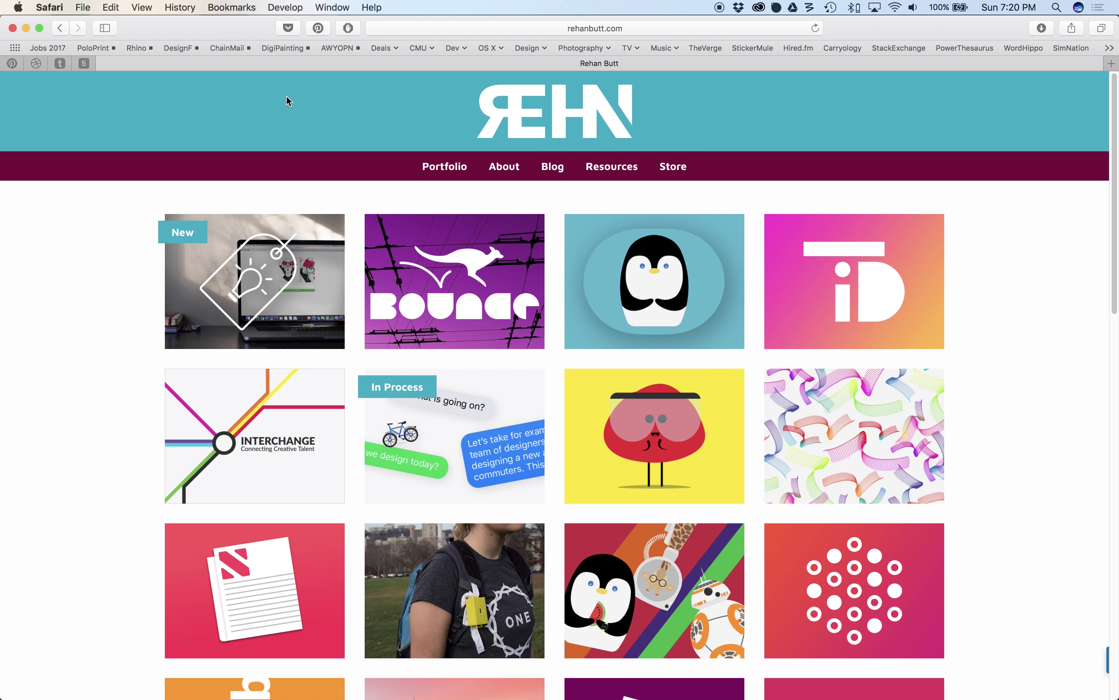
- Load the designer's Dribbble profile from the Favorites bar
click(36, 63)
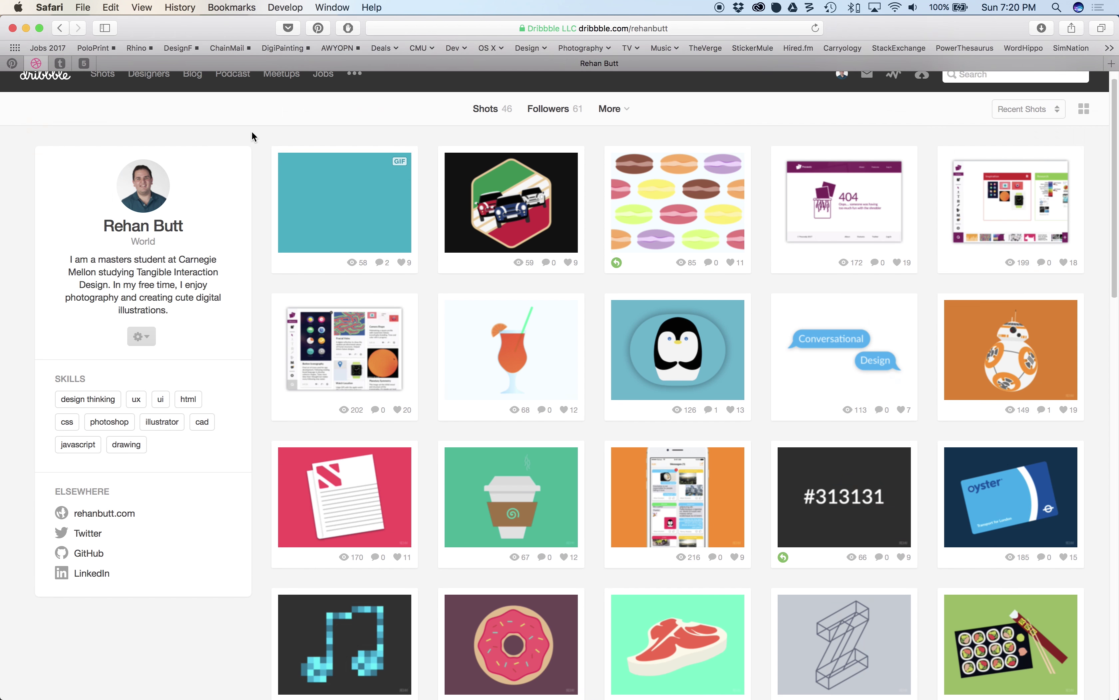